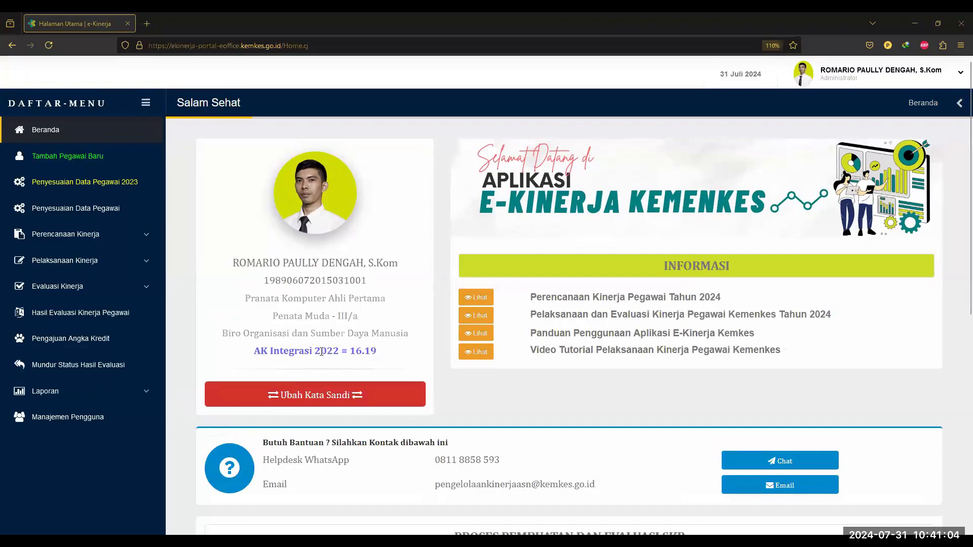
Check the AK Integrasi 2022 figure on the home page's profile card and open the Pengajuan Angka Kredit page
{"action": "left_click_drag", "start_coordinate": [255, 350], "coordinate": [381, 356]}
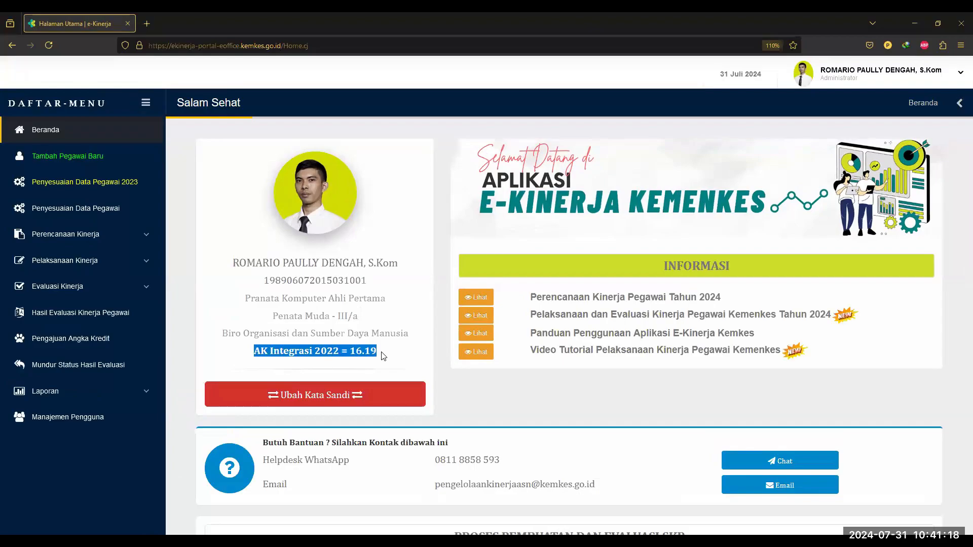
{"action": "left_click", "coordinate": [384, 355]}
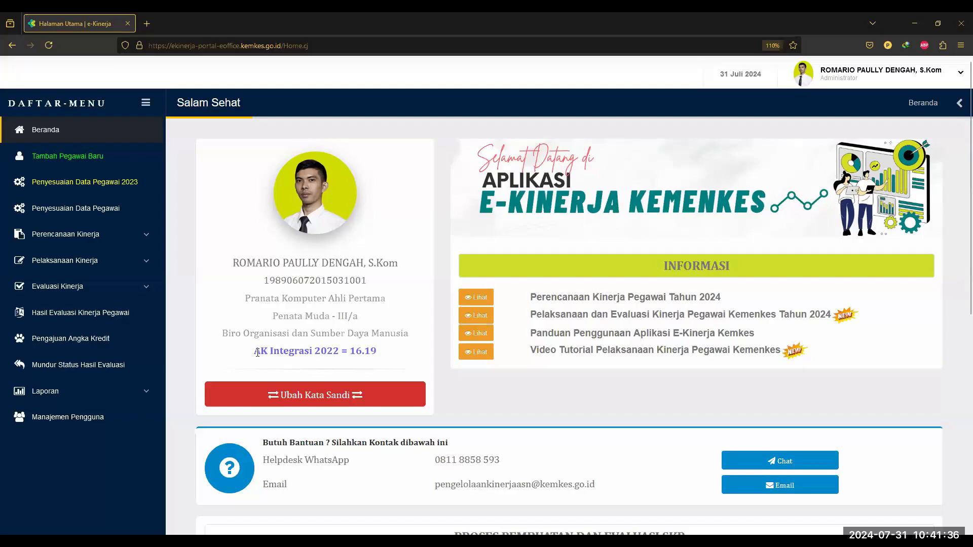
{"action": "left_click_drag", "start_coordinate": [255, 354], "coordinate": [382, 358]}
{"action": "left_click", "coordinate": [382, 358]}
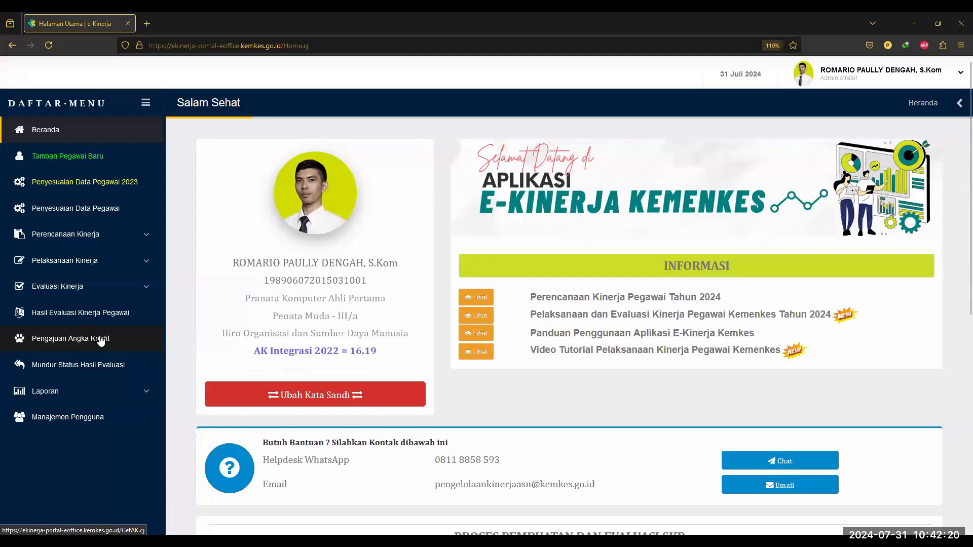
{"action": "left_click", "coordinate": [92, 343]}
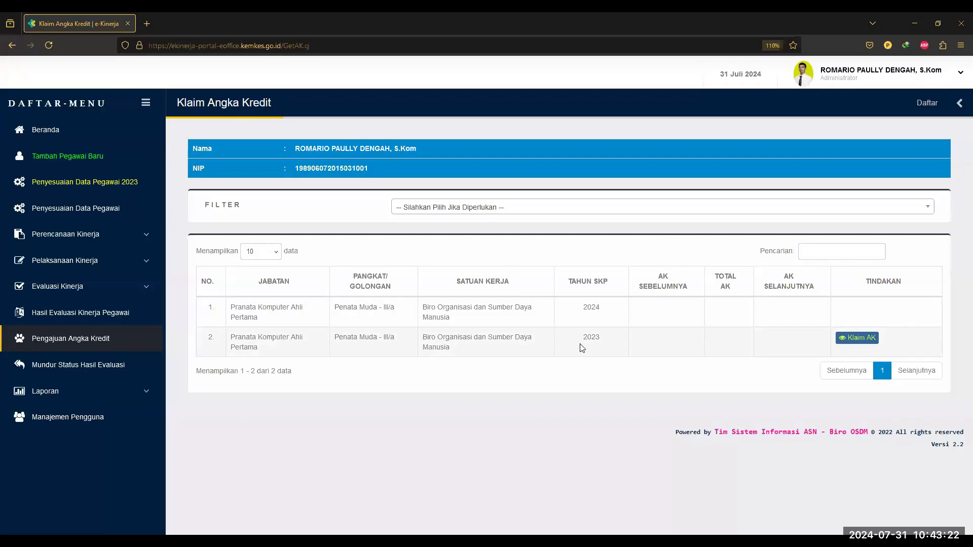
Open the Beranda page in a separate browser tab and check the AK Integrasi 2022 value on the profile card
{"action": "right_click", "coordinate": [75, 136]}
{"action": "left_click", "coordinate": [104, 144]}
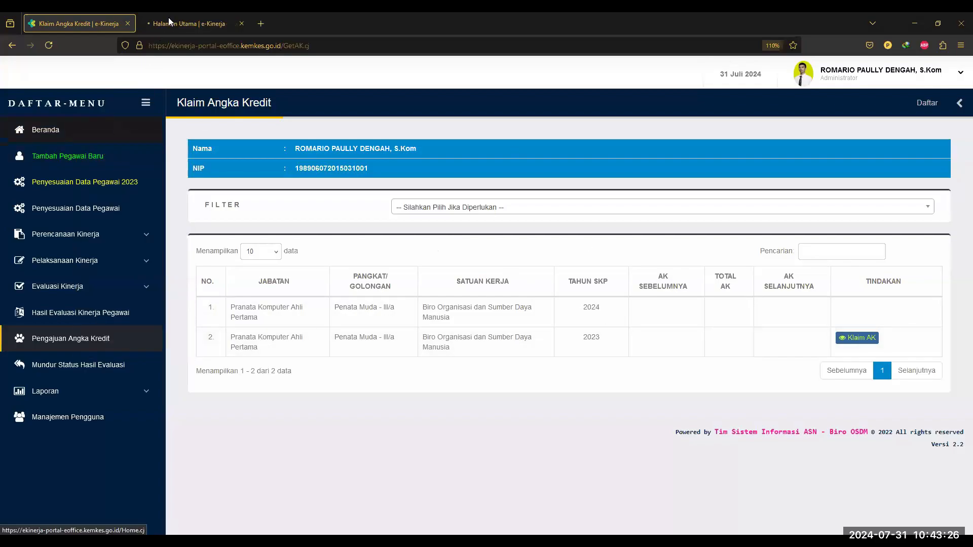
{"action": "left_click", "coordinate": [173, 24]}
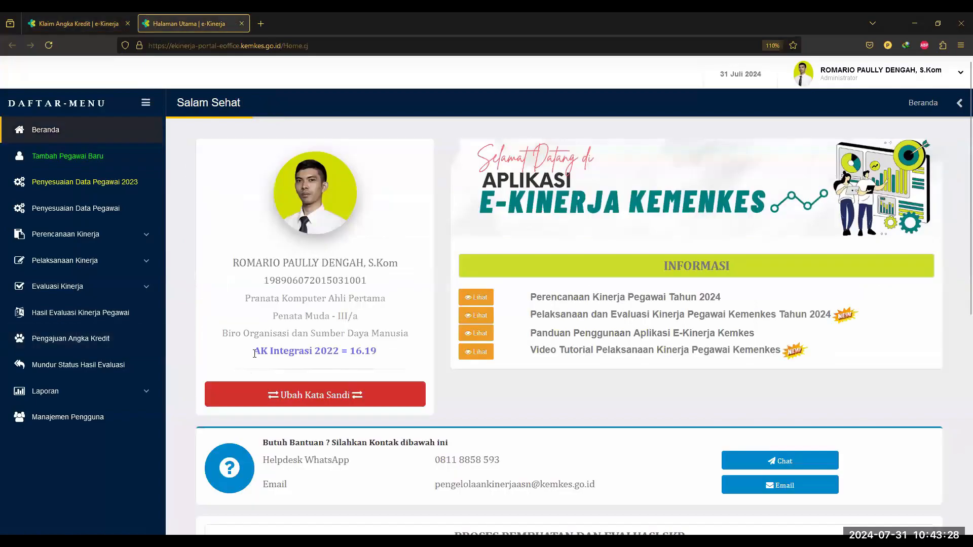
{"action": "left_click_drag", "start_coordinate": [254, 351], "coordinate": [340, 352]}
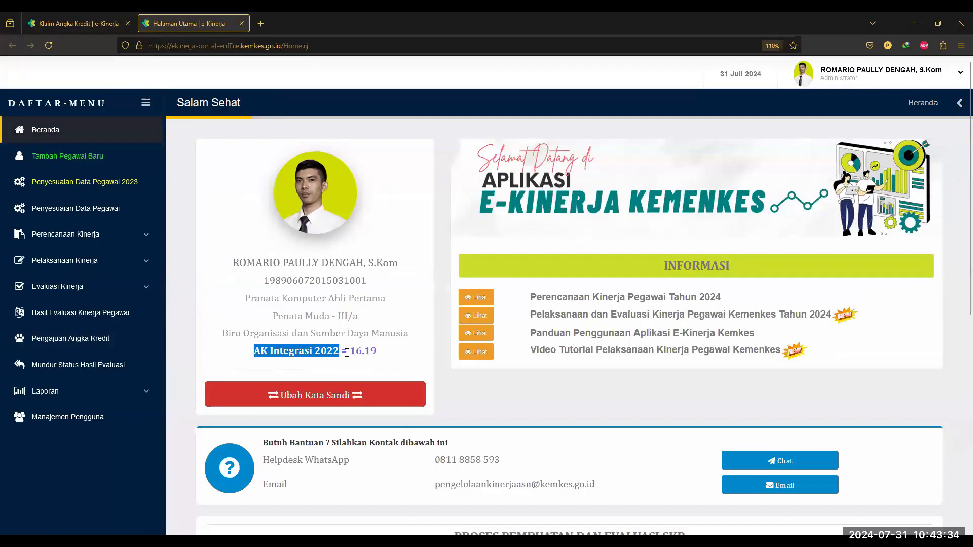
{"action": "left_click_drag", "start_coordinate": [349, 351], "coordinate": [377, 355]}
{"action": "left_click", "coordinate": [374, 351]}
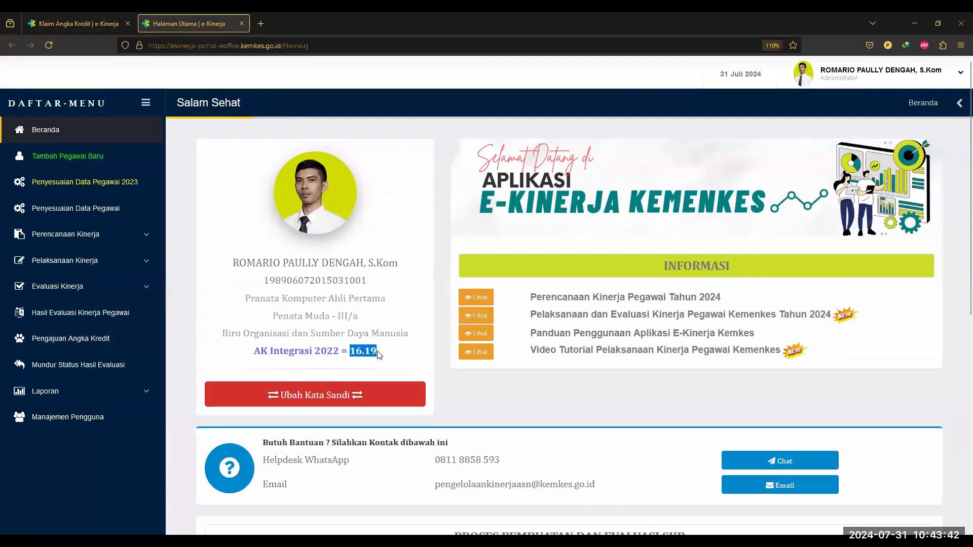
Open the AK claim form for the 2023 SKP from the claim list and review the rank and position in Data SKP
{"action": "left_click", "coordinate": [108, 15]}
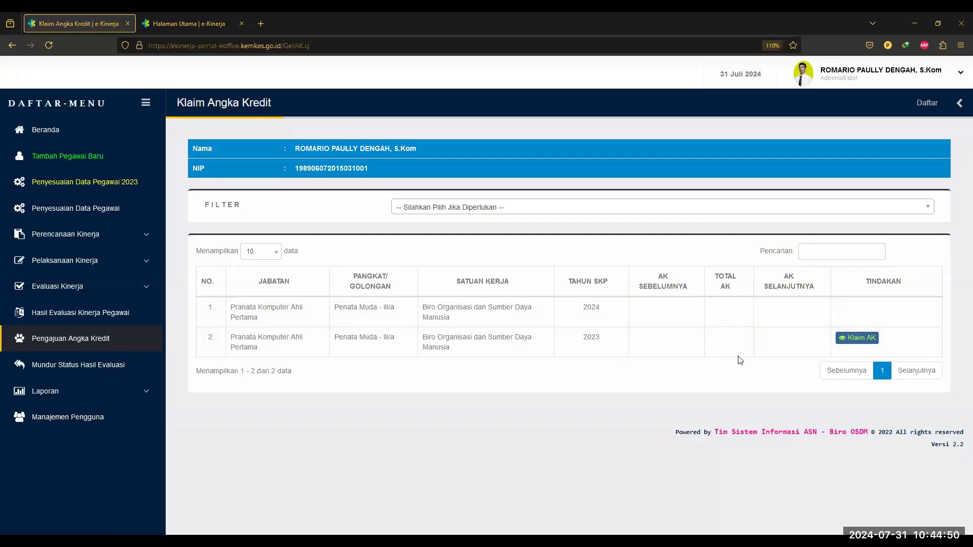
{"action": "left_click", "coordinate": [854, 337]}
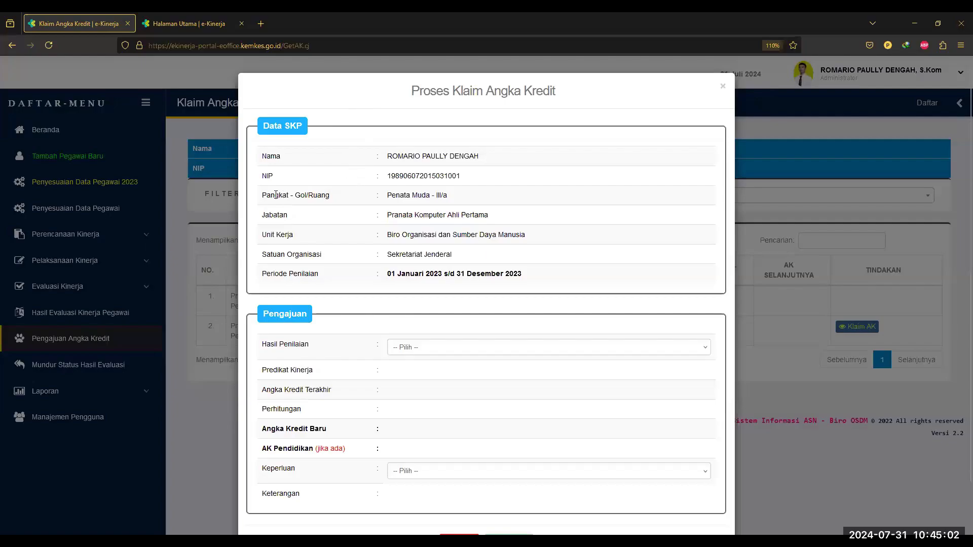
{"action": "left_click_drag", "start_coordinate": [261, 197], "coordinate": [459, 198]}
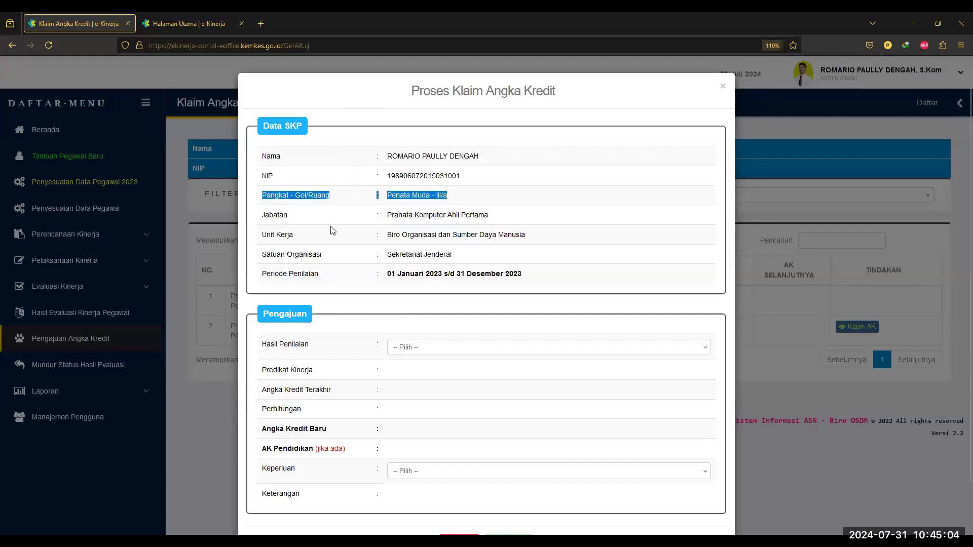
{"action": "left_click_drag", "start_coordinate": [387, 219], "coordinate": [503, 223]}
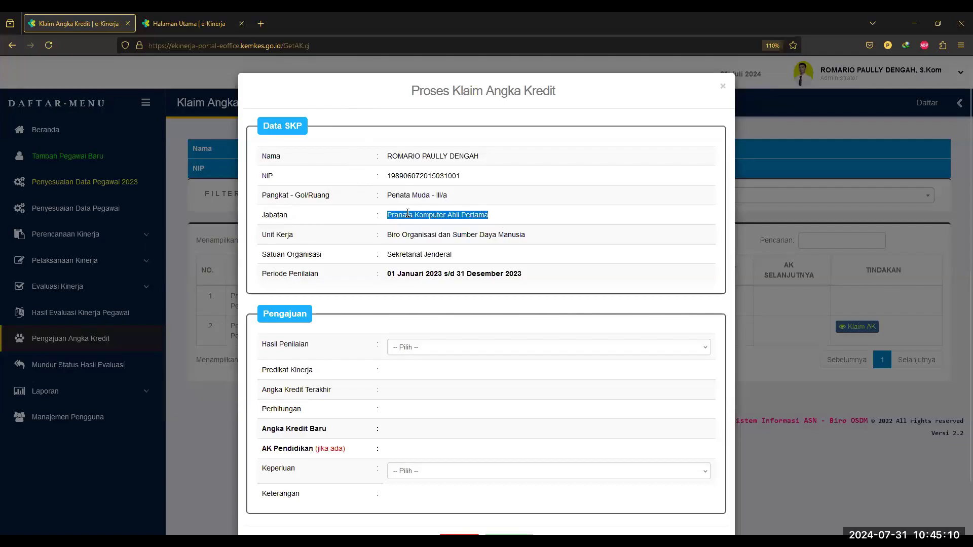
{"action": "scroll", "coordinate": [409, 213], "scroll_direction": "down", "scroll_amount": 2}
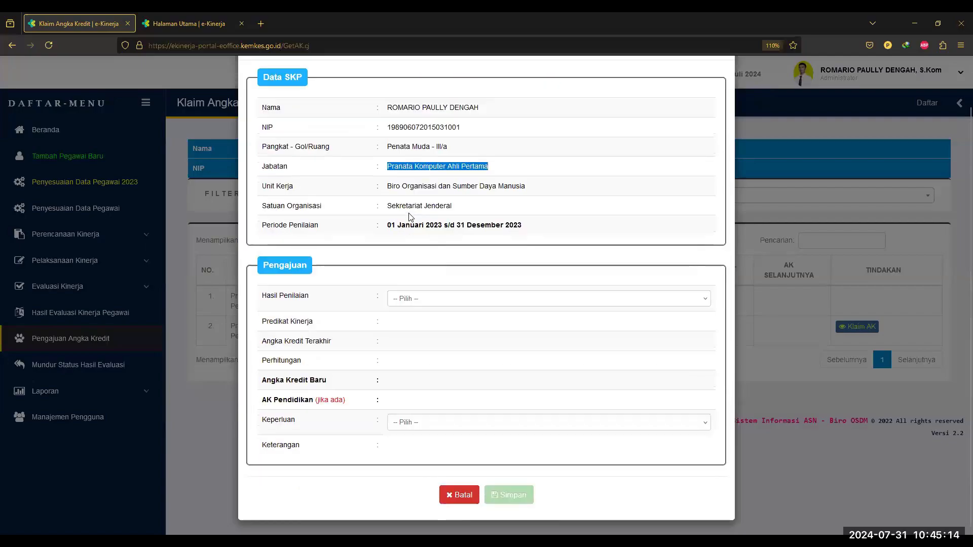
{"action": "scroll", "coordinate": [410, 217], "scroll_direction": "down", "scroll_amount": 1}
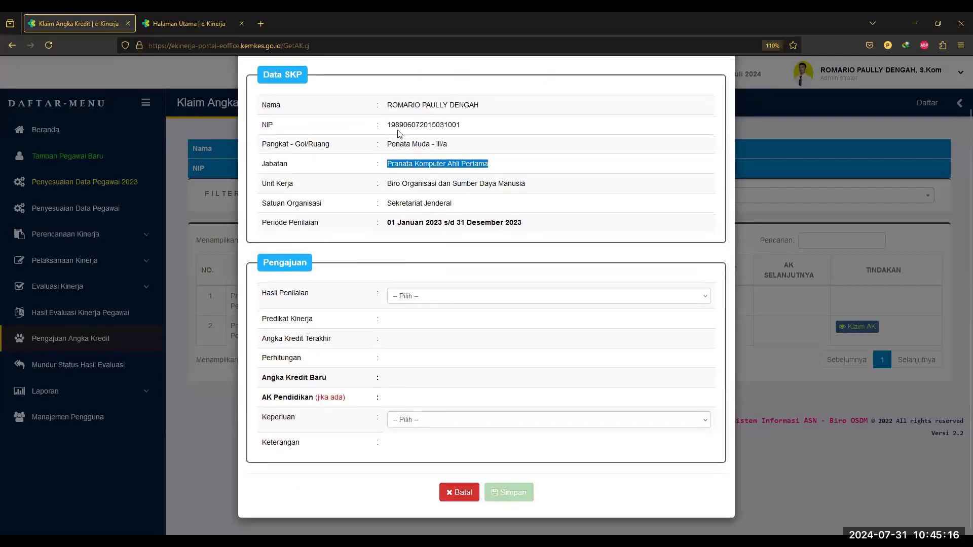
{"action": "left_click_drag", "start_coordinate": [386, 144], "coordinate": [455, 150]}
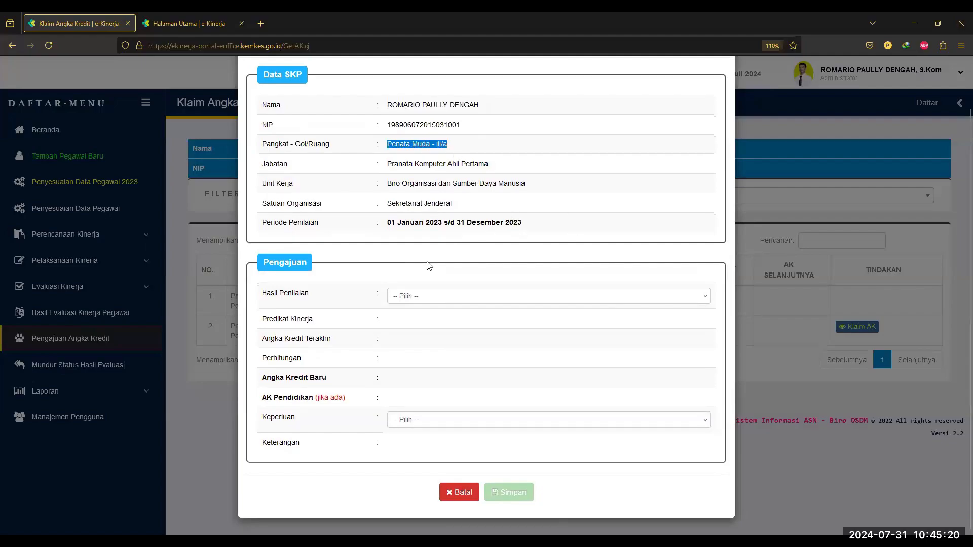
Set Hasil Penilaian in the Pengajuan section to Triwulan I, checking the assessment period
{"action": "left_click", "coordinate": [264, 267]}
{"action": "left_click_drag", "start_coordinate": [305, 264], "coordinate": [318, 268]}
{"action": "left_click", "coordinate": [382, 302]}
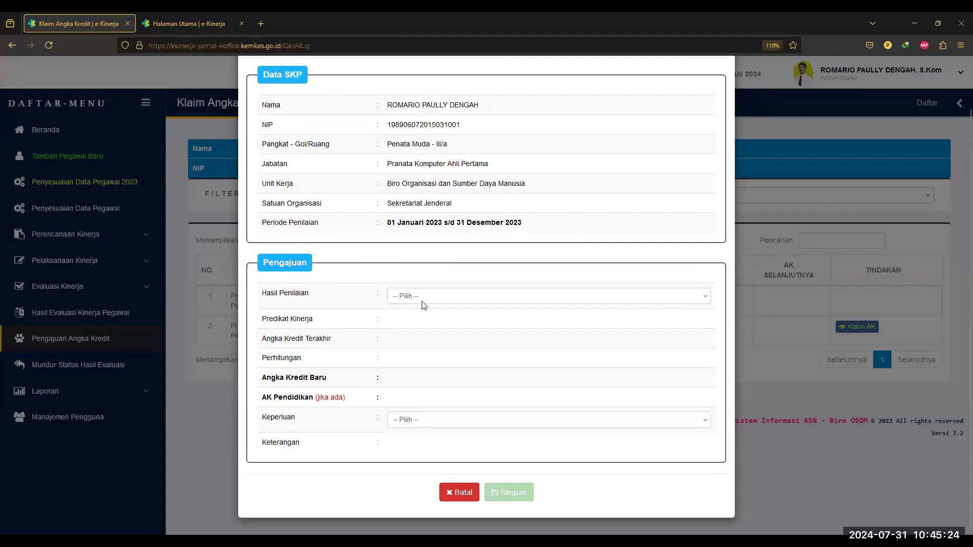
{"action": "left_click", "coordinate": [416, 299]}
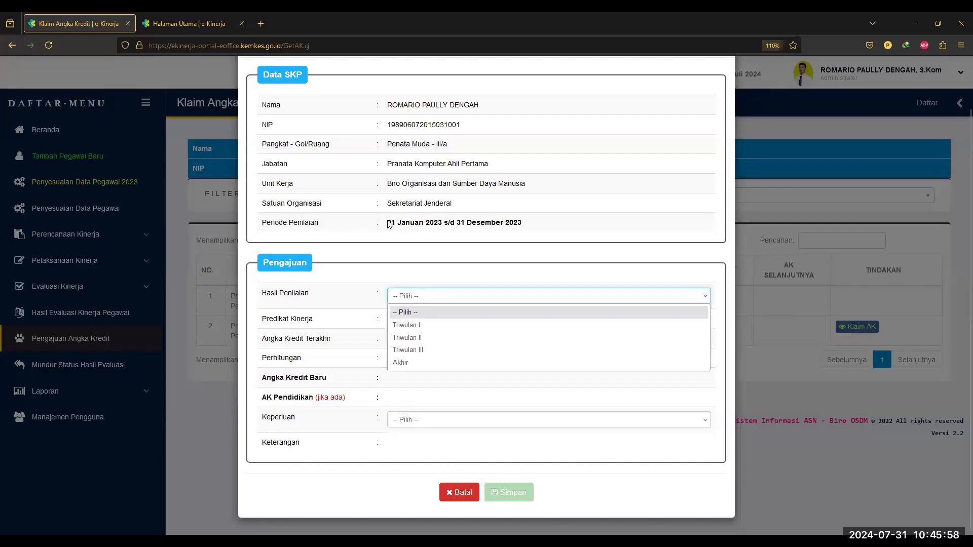
{"action": "left_click_drag", "start_coordinate": [389, 223], "coordinate": [420, 303]}
{"action": "left_click", "coordinate": [421, 303]}
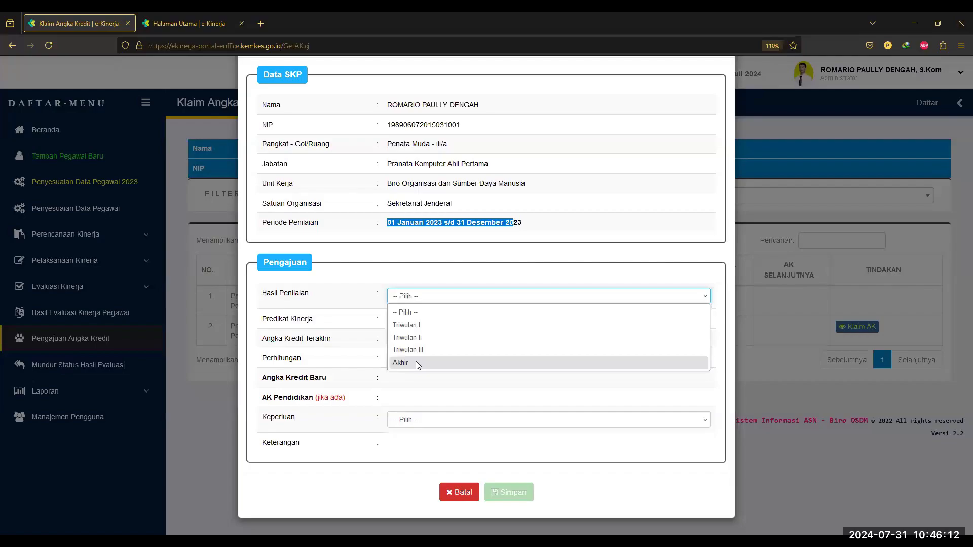
{"action": "left_click", "coordinate": [418, 328]}
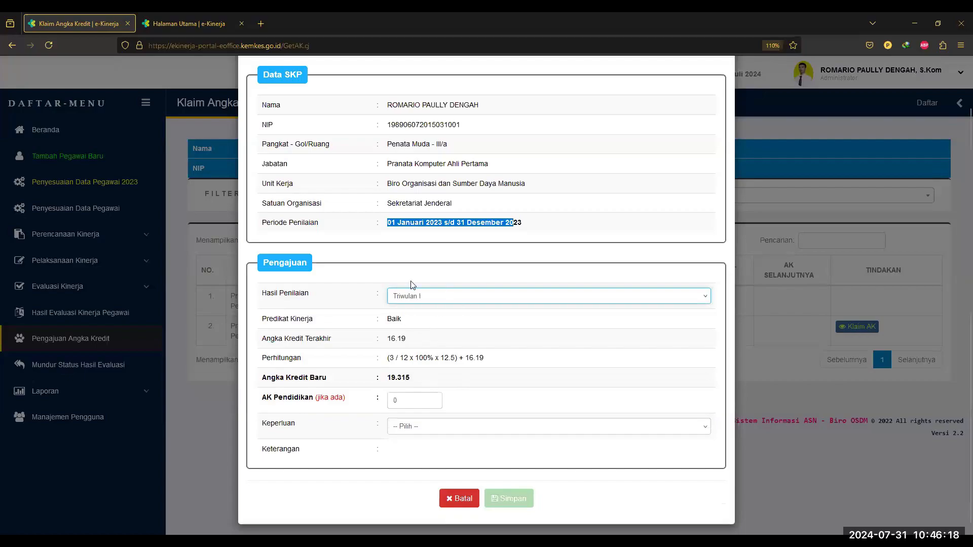
Examine the Perhitungan formula for Triwulan I against the Predikat Kinerja, the position and the previous credit figure
{"action": "left_click", "coordinate": [389, 361]}
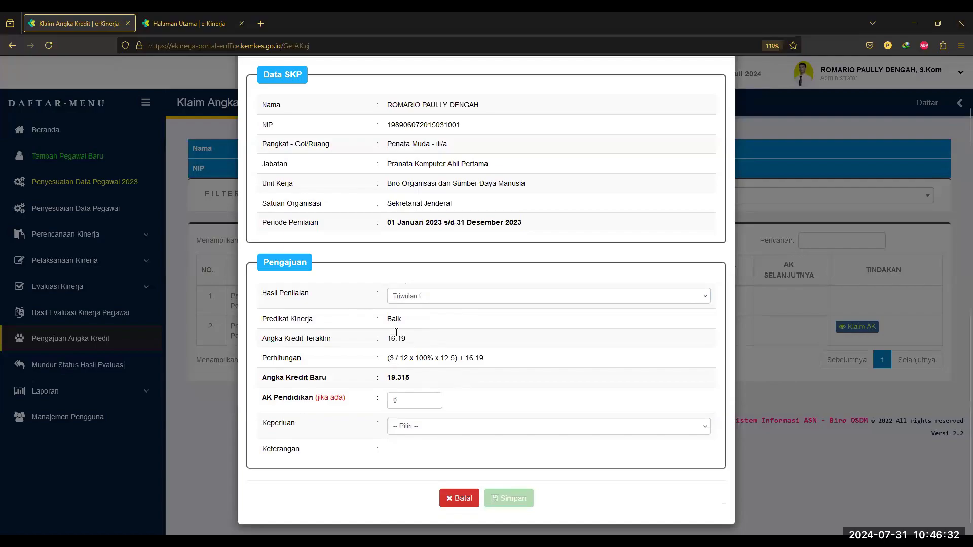
{"action": "double_click", "coordinate": [392, 358]}
{"action": "left_click_drag", "start_coordinate": [401, 359], "coordinate": [427, 359]}
{"action": "left_click_drag", "start_coordinate": [385, 320], "coordinate": [405, 320]}
{"action": "left_click_drag", "start_coordinate": [488, 164], "coordinate": [394, 171]}
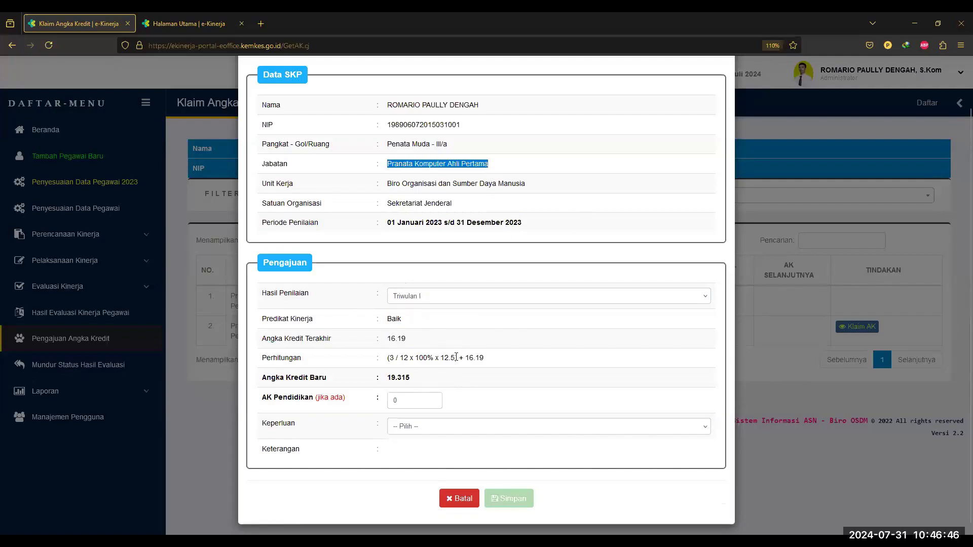
{"action": "left_click_drag", "start_coordinate": [465, 358], "coordinate": [487, 357]}
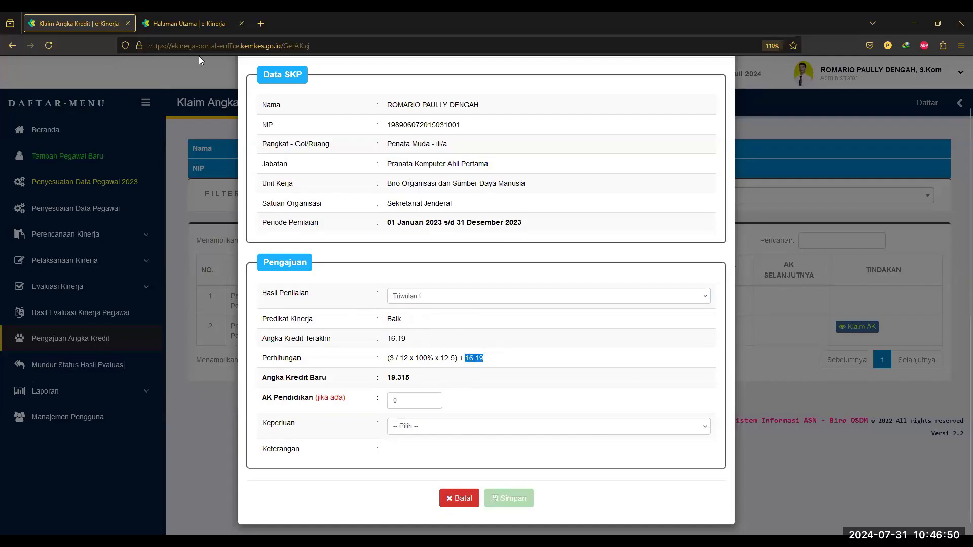
Compare the formula's base figure with AK Integrasi 2022 on the home page, and check Angka Kredit Baru in the claim form
{"action": "left_click", "coordinate": [188, 24]}
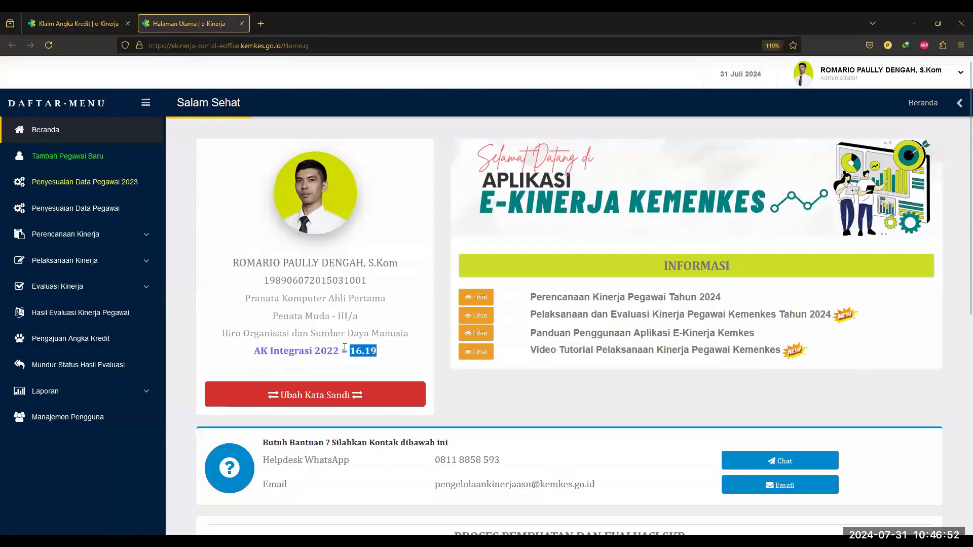
{"action": "left_click_drag", "start_coordinate": [353, 352], "coordinate": [379, 354]}
{"action": "left_click", "coordinate": [380, 355]}
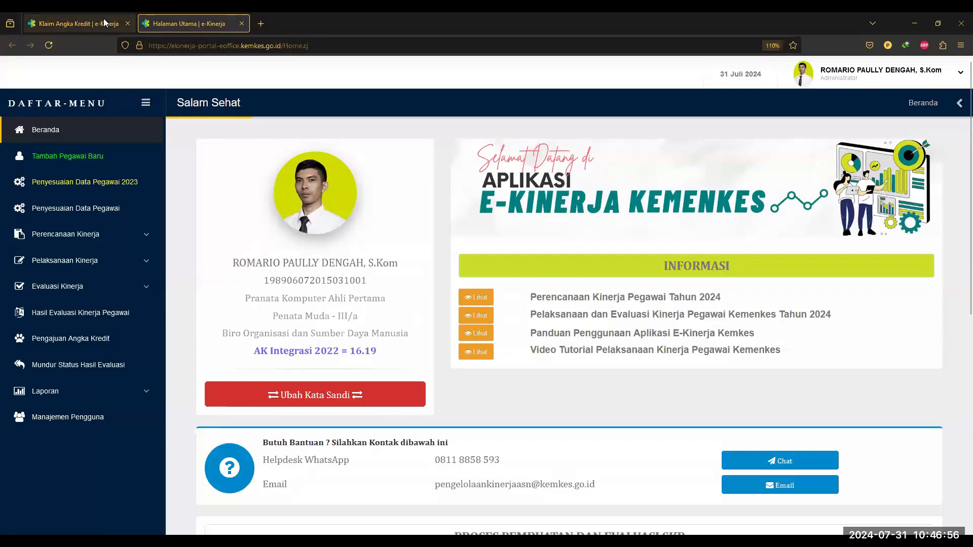
{"action": "left_click", "coordinate": [76, 23]}
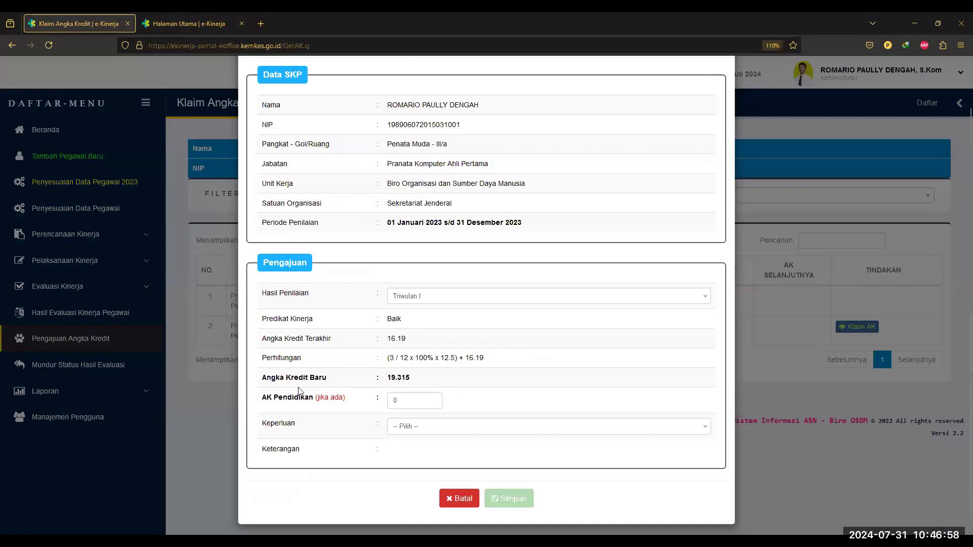
{"action": "double_click", "coordinate": [405, 378]}
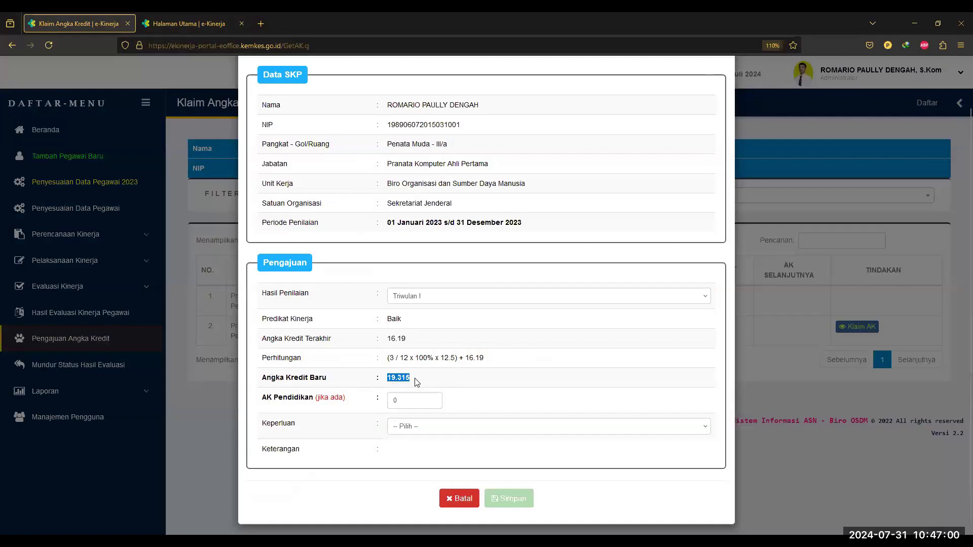
Switch Hasil Penilaian to Triwulan II and check the recalculated Angka Kredit Baru
{"action": "left_click", "coordinate": [430, 302]}
{"action": "left_click", "coordinate": [431, 337]}
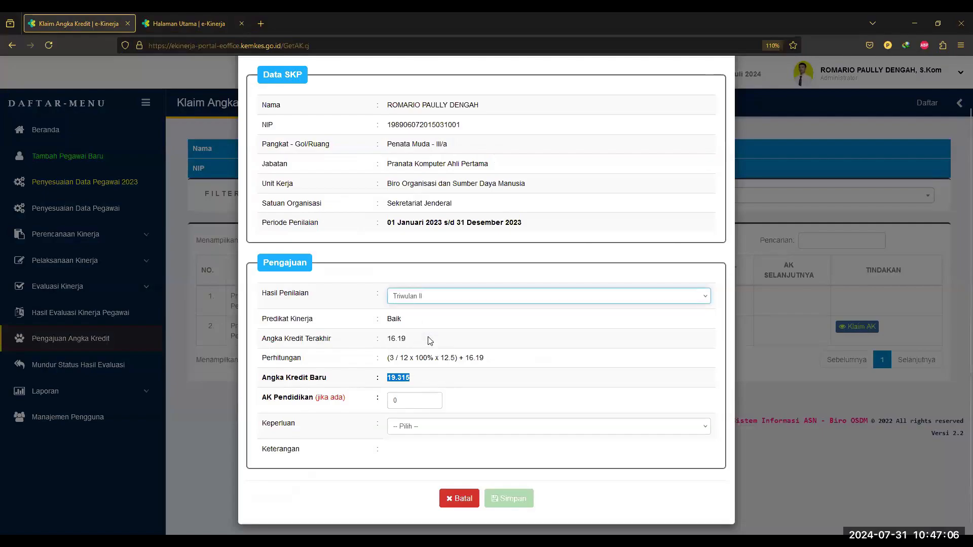
{"action": "left_click_drag", "start_coordinate": [428, 380], "coordinate": [389, 381]}
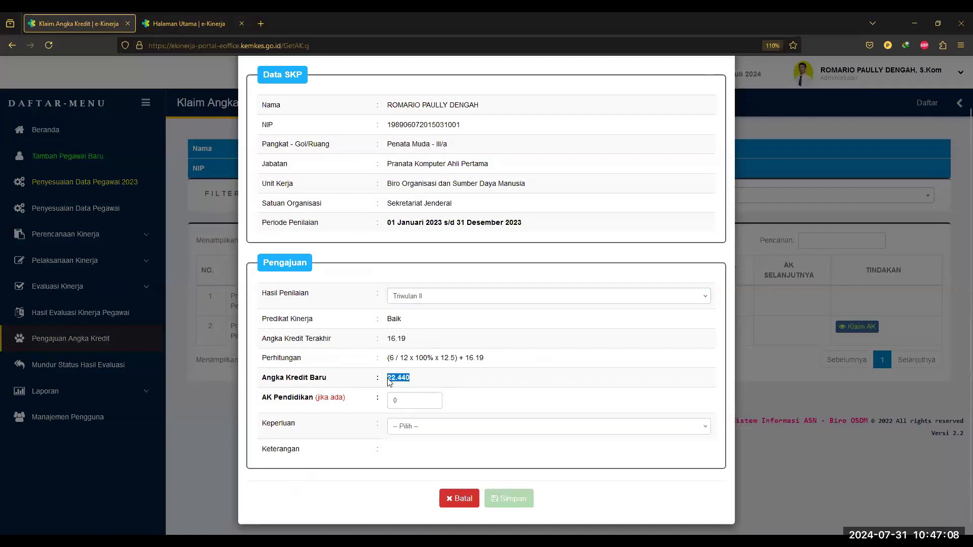
Set Hasil Penilaian to Akhir so the claim covers the full-year assessment
{"action": "left_click", "coordinate": [421, 299]}
{"action": "left_click", "coordinate": [418, 366]}
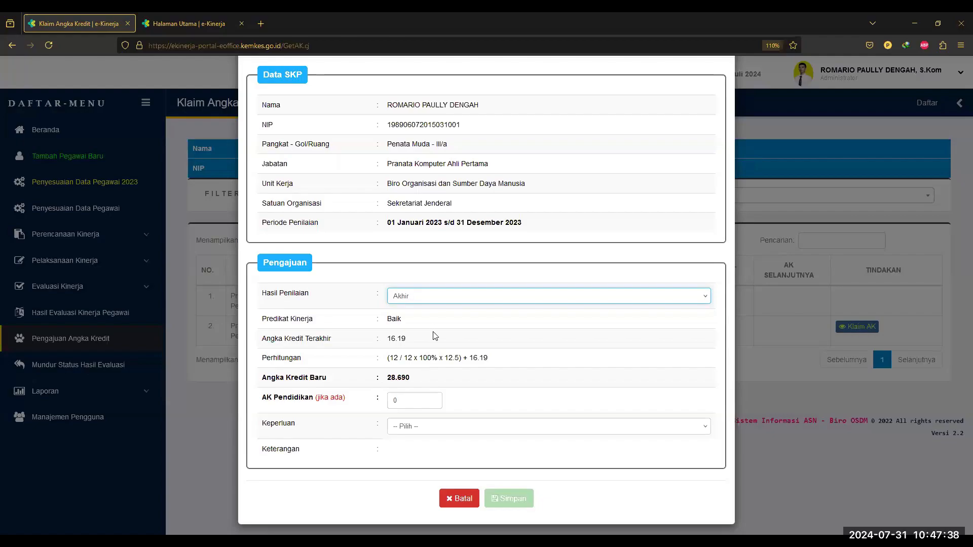
{"action": "left_click", "coordinate": [439, 297]}
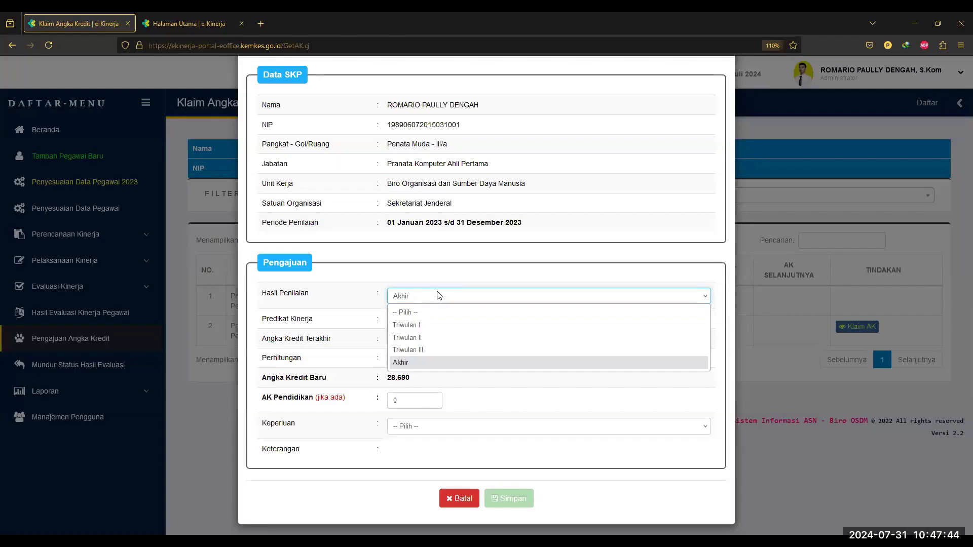
{"action": "left_click", "coordinate": [441, 295]}
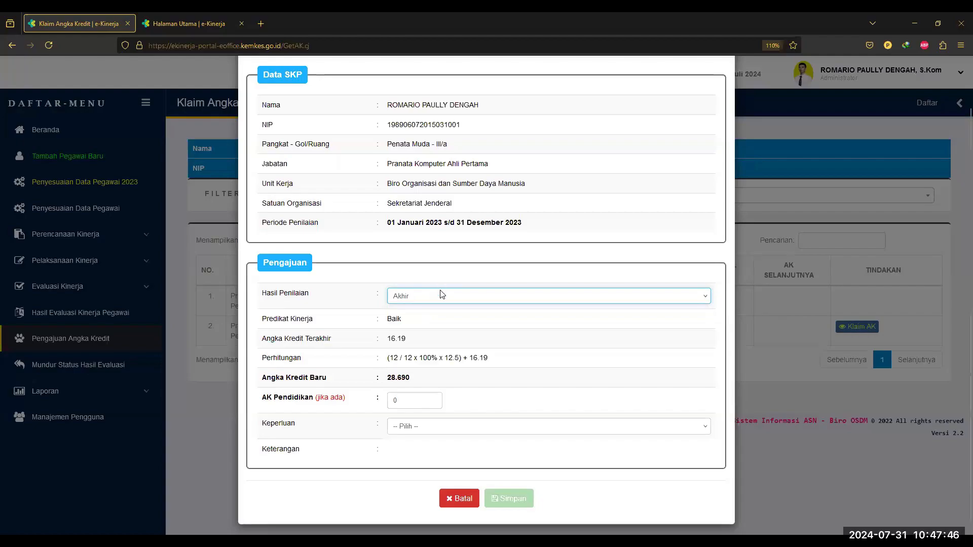
{"action": "left_click", "coordinate": [442, 295]}
{"action": "left_click", "coordinate": [429, 361]}
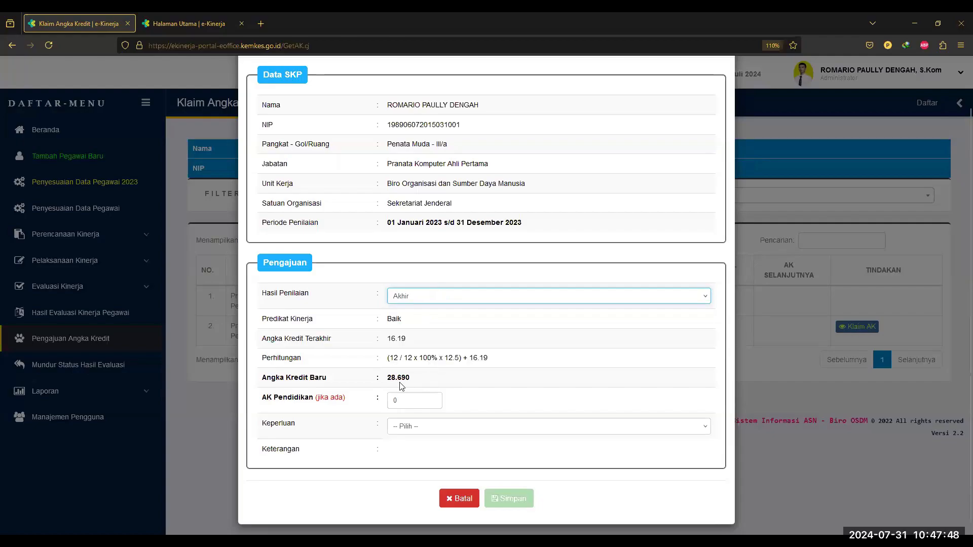
Examine the Angka Kredit Baru value for the Akhir assessment and the optional AK Pendidikan entry
{"action": "double_click", "coordinate": [389, 379]}
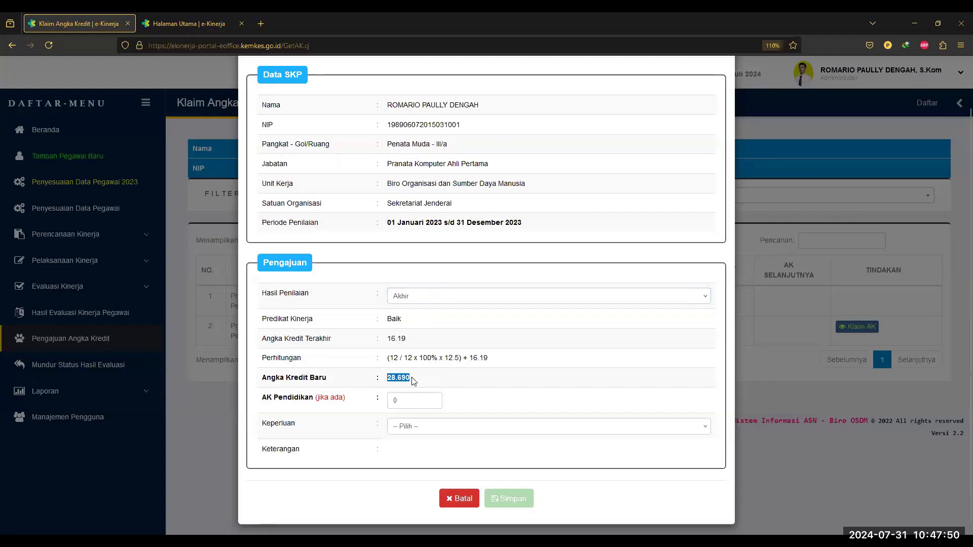
{"action": "left_click", "coordinate": [412, 380]}
{"action": "left_click_drag", "start_coordinate": [262, 399], "coordinate": [318, 399]}
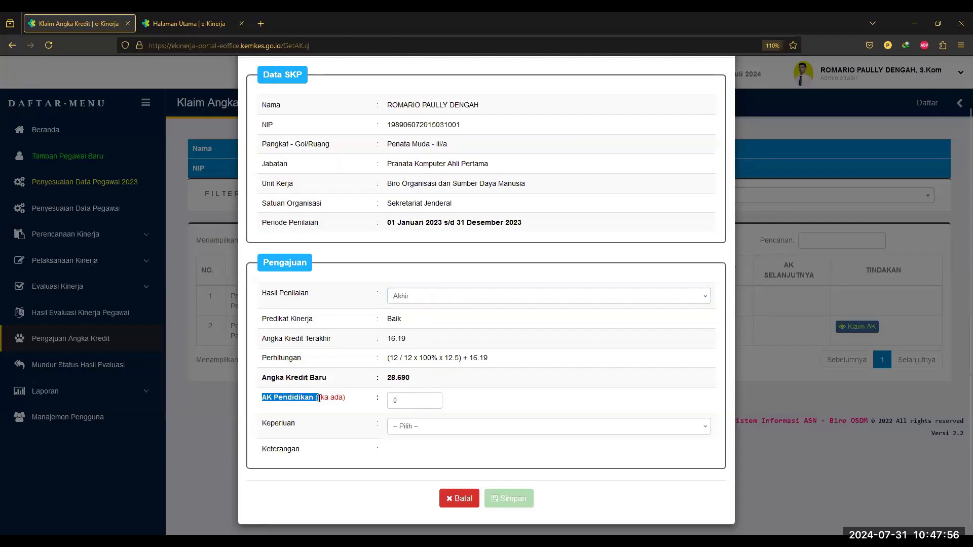
{"action": "left_click", "coordinate": [348, 402]}
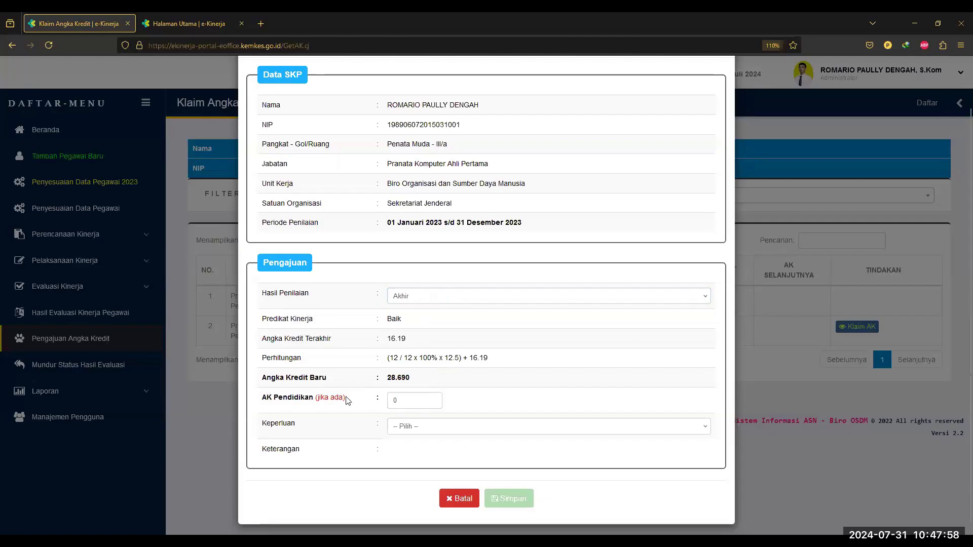
Examine the optional AK Pendidikan entry in the 2023 claim form
{"action": "left_click", "coordinate": [401, 400]}
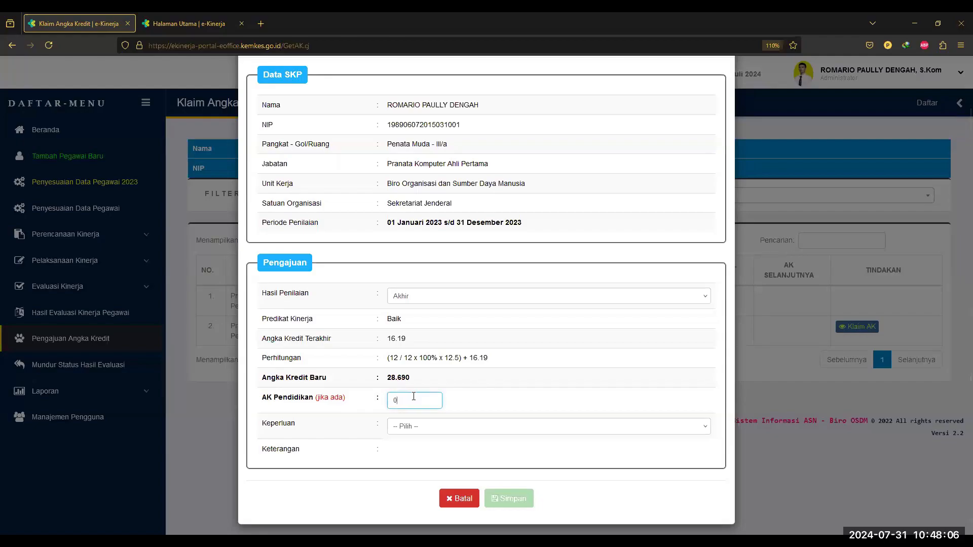
{"action": "left_click", "coordinate": [466, 399]}
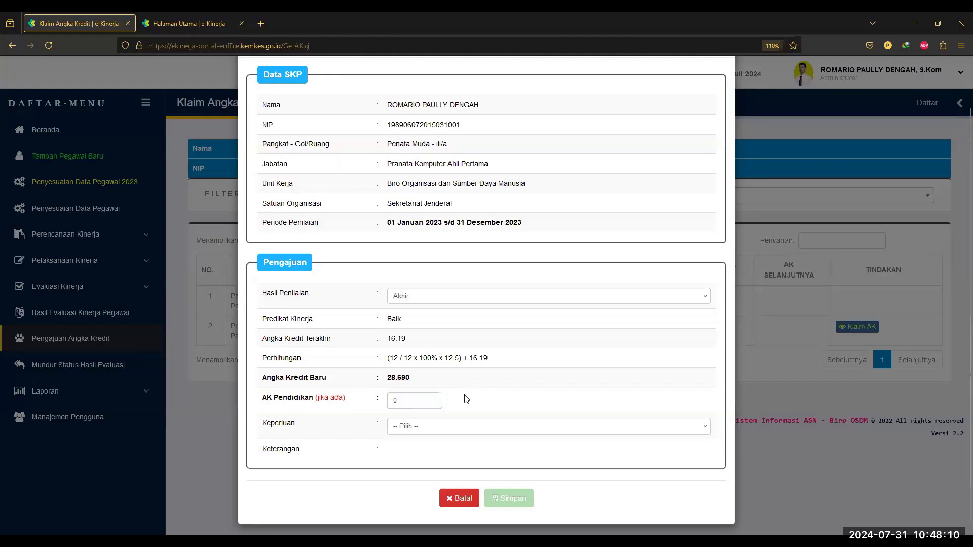
{"action": "left_click", "coordinate": [405, 401]}
{"action": "left_click_drag", "start_coordinate": [394, 401], "coordinate": [312, 406]}
{"action": "scroll", "coordinate": [299, 412], "scroll_direction": "down", "scroll_amount": 1}
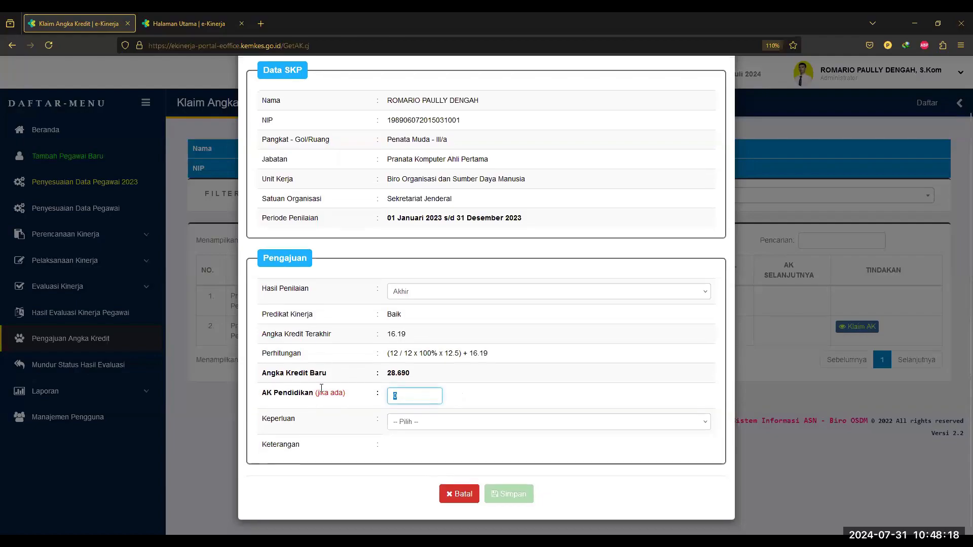
Set Keperluan to Naik Pangkat and check the Keterangan note against the employee's current rank
{"action": "left_click_drag", "start_coordinate": [261, 422], "coordinate": [304, 425]}
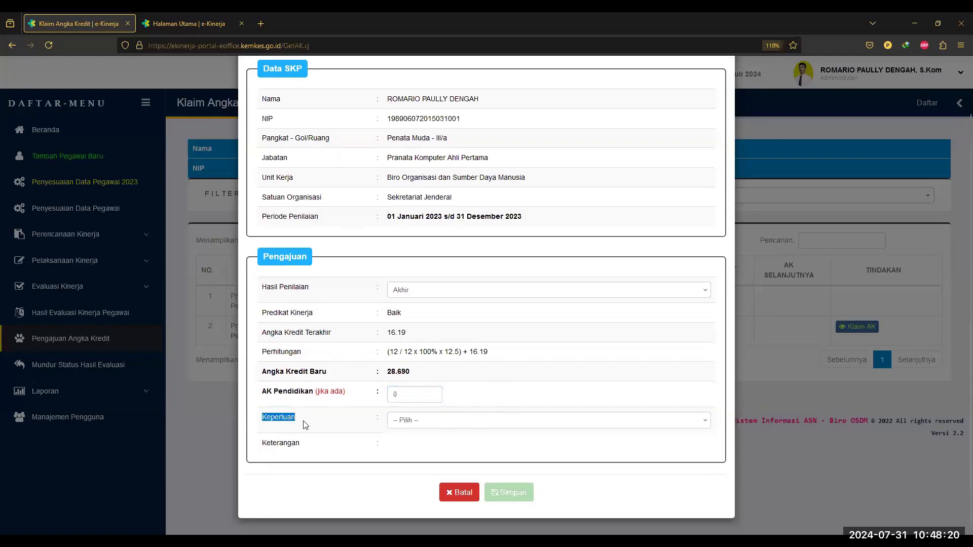
{"action": "left_click", "coordinate": [421, 425]}
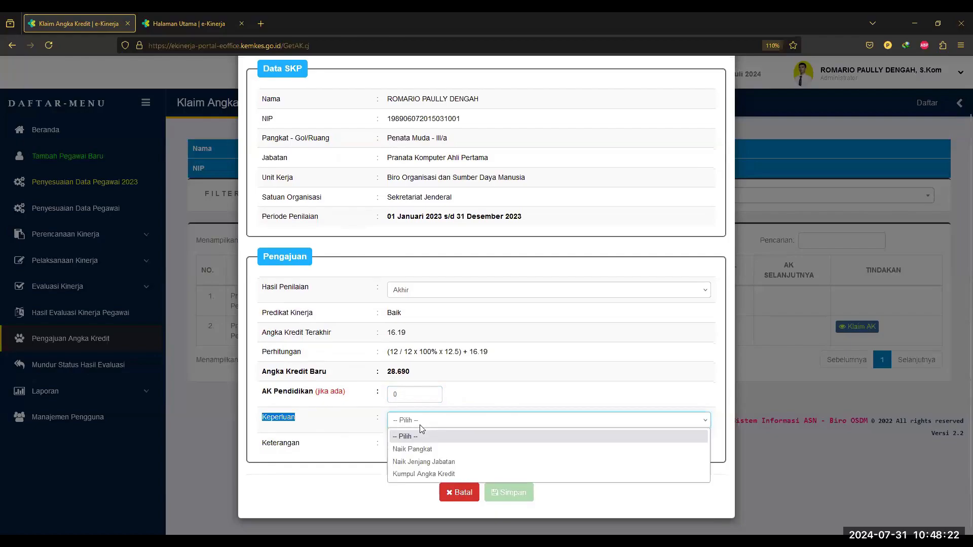
{"action": "left_click", "coordinate": [466, 453]}
{"action": "scroll", "coordinate": [434, 449], "scroll_direction": "down", "scroll_amount": 1}
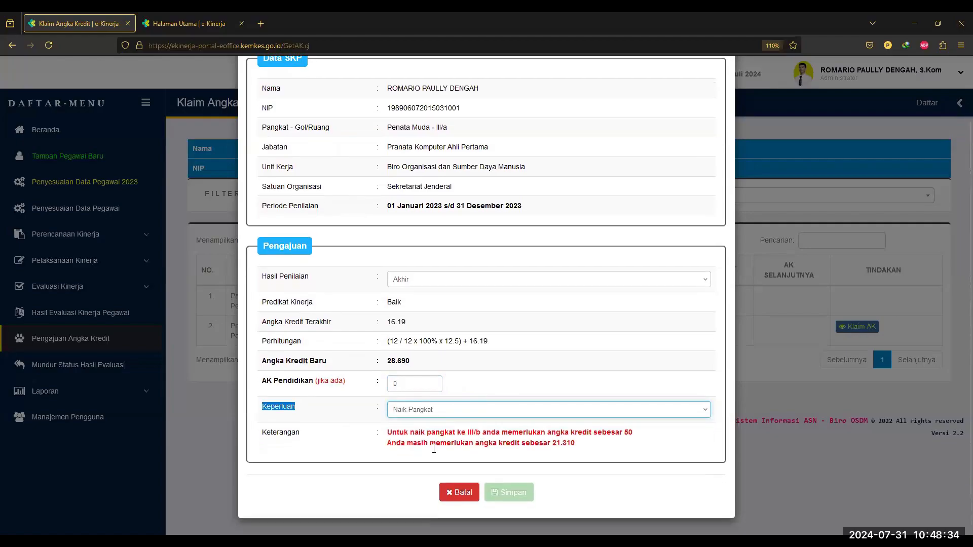
{"action": "left_click_drag", "start_coordinate": [388, 433], "coordinate": [471, 347]}
{"action": "left_click_drag", "start_coordinate": [387, 127], "coordinate": [447, 128]}
{"action": "left_click_drag", "start_coordinate": [467, 434], "coordinate": [481, 433]}
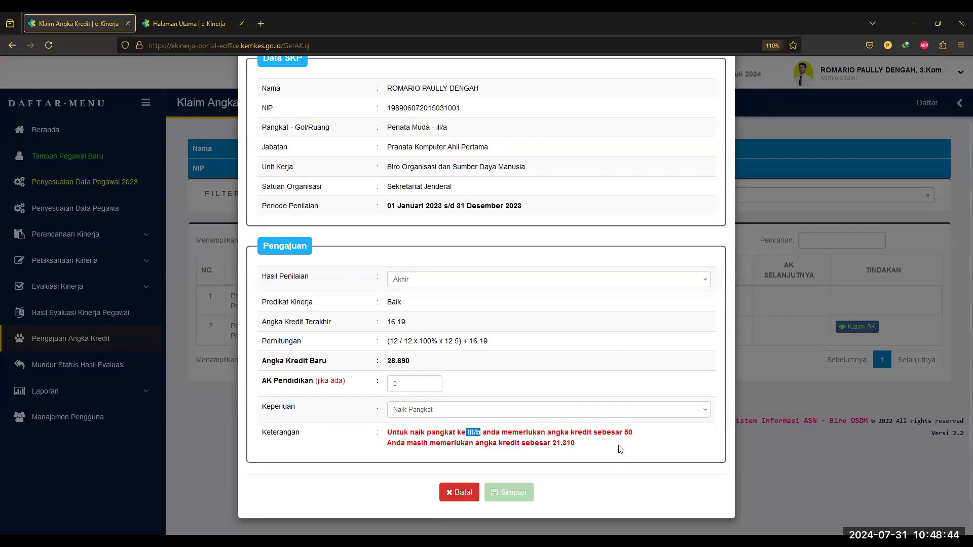
{"action": "left_click_drag", "start_coordinate": [624, 432], "coordinate": [633, 433]}
{"action": "left_click_drag", "start_coordinate": [553, 443], "coordinate": [582, 445]}
{"action": "left_click", "coordinate": [586, 448]}
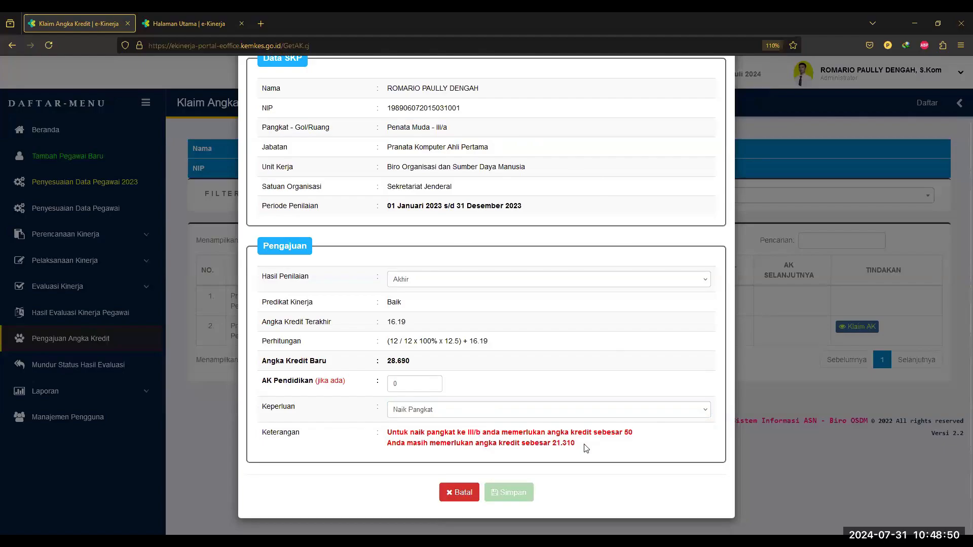
Switch Keperluan to Naik Jenjang Jabatan and read the resulting Keterangan note
{"action": "left_click", "coordinate": [469, 410]}
{"action": "left_click", "coordinate": [458, 452]}
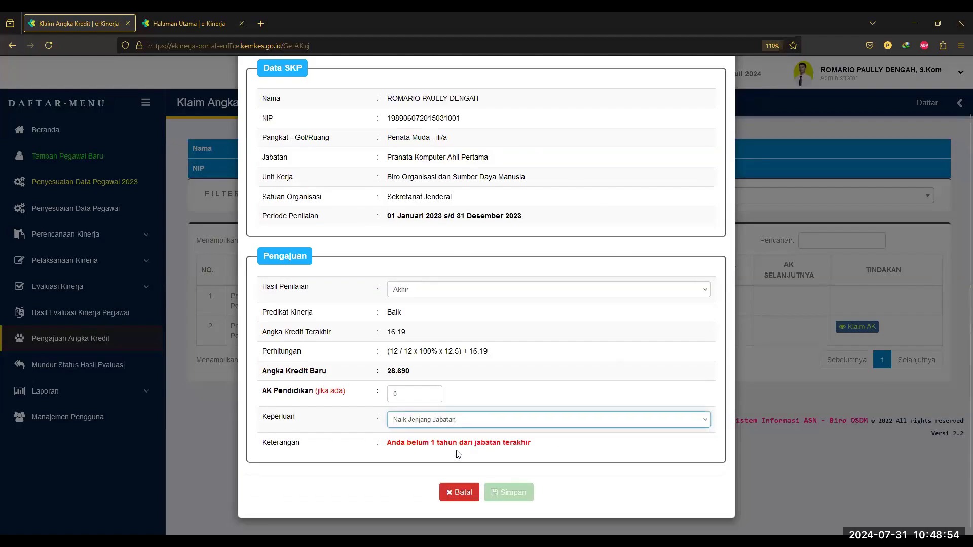
{"action": "left_click_drag", "start_coordinate": [437, 441], "coordinate": [536, 446]}
{"action": "left_click", "coordinate": [538, 449]}
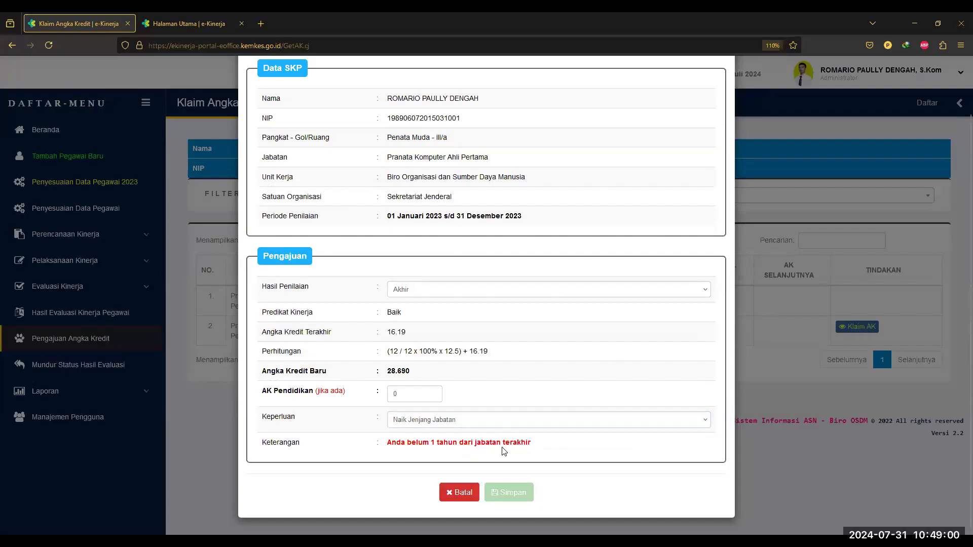
Set Keperluan to Kumpul Angka Kredit and save the 2023 claim
{"action": "left_click", "coordinate": [478, 424]}
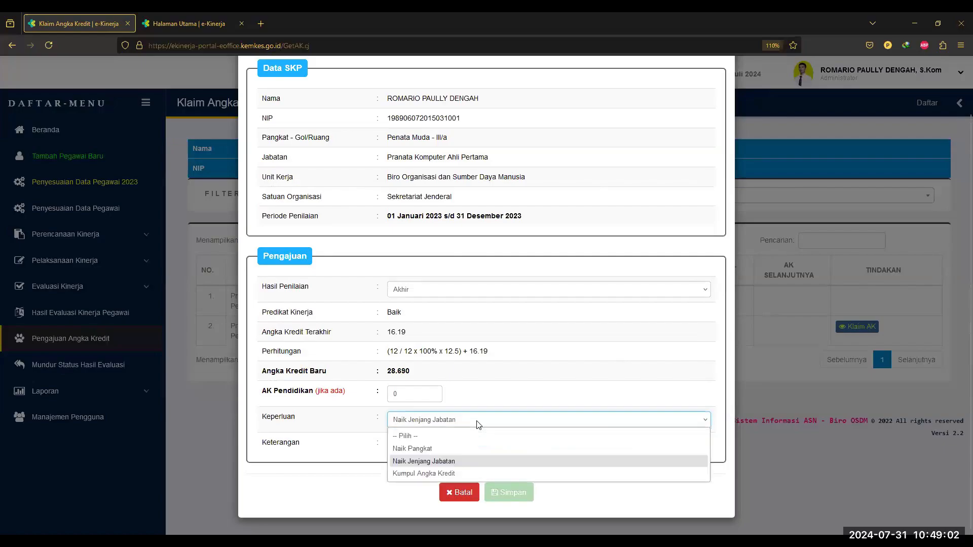
{"action": "left_click", "coordinate": [422, 474]}
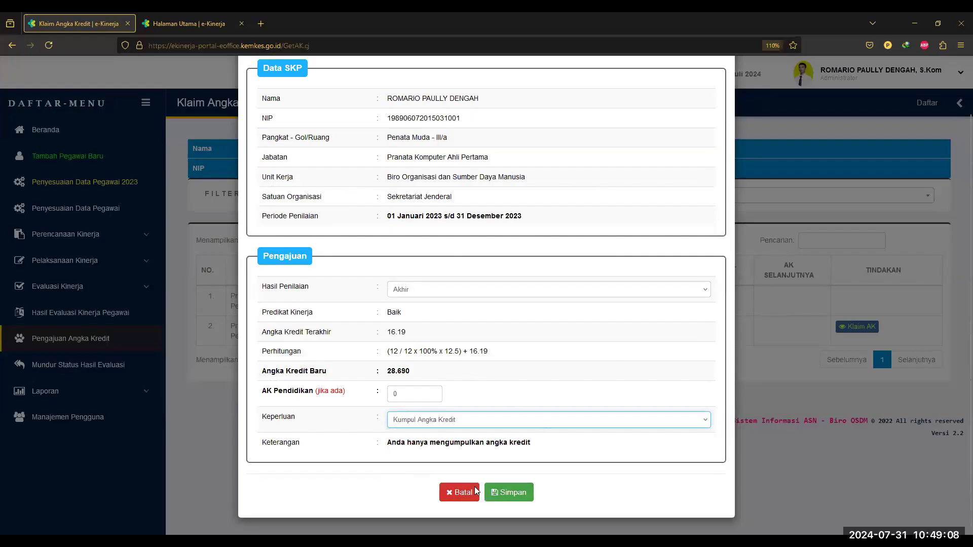
{"action": "left_click", "coordinate": [516, 484]}
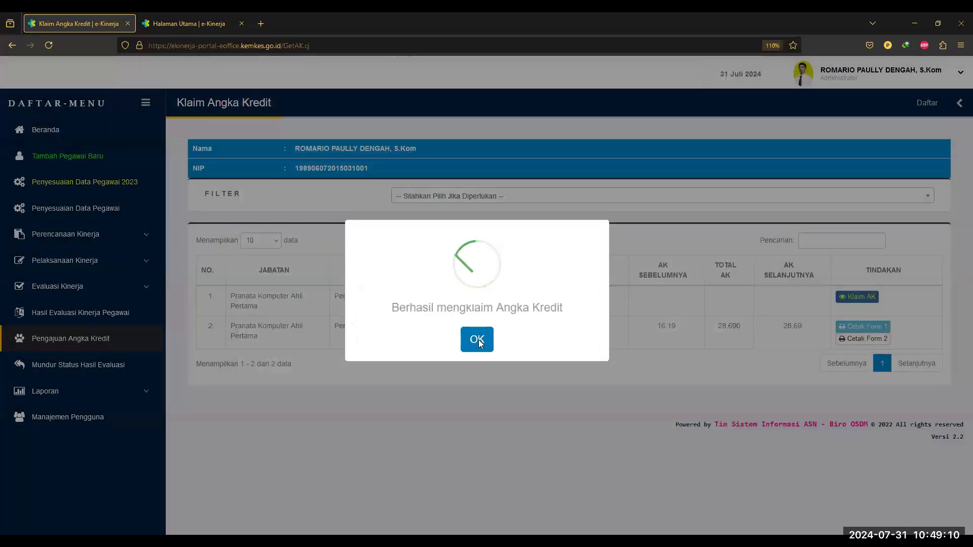
{"action": "left_click", "coordinate": [477, 340]}
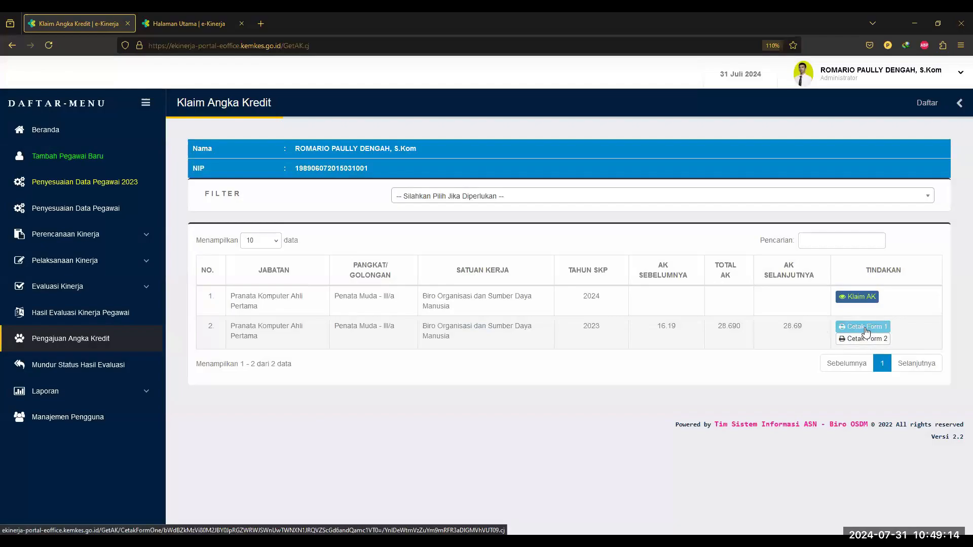
Open the Form 1 printout for 2023, check its predicate and credit conversion row, and return to the claim list
{"action": "left_click", "coordinate": [865, 328]}
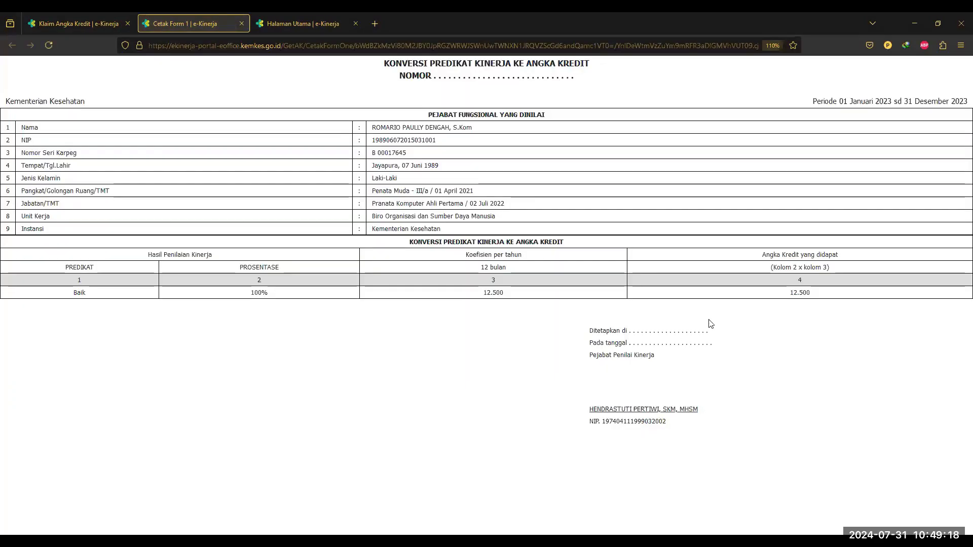
{"action": "left_click_drag", "start_coordinate": [821, 298], "coordinate": [92, 290]}
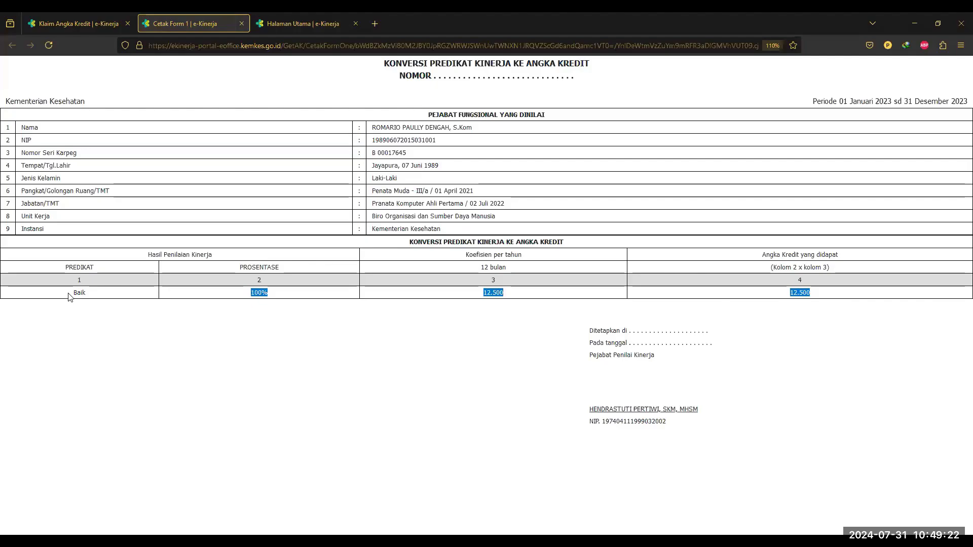
{"action": "double_click", "coordinate": [73, 294]}
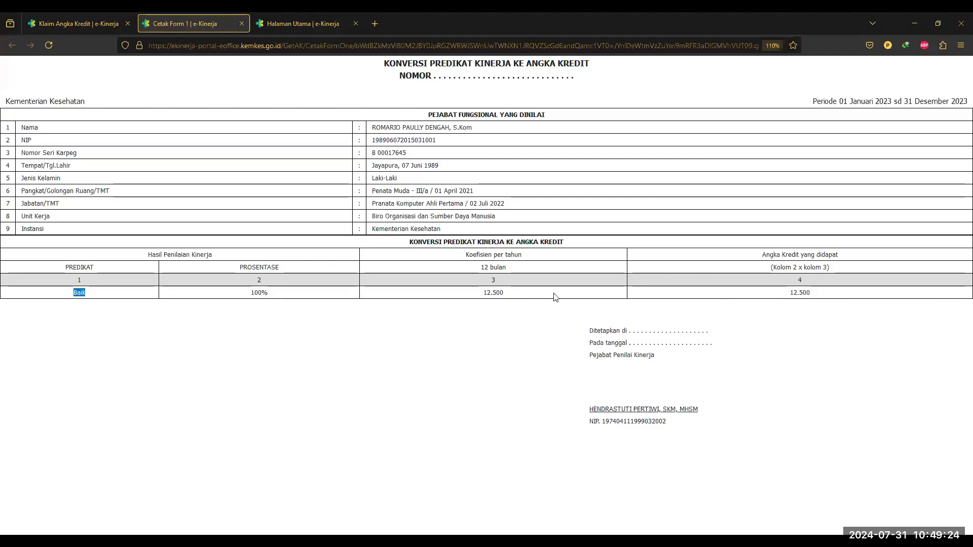
{"action": "double_click", "coordinate": [801, 294]}
{"action": "key", "text": "ctrl+Page_Up"}
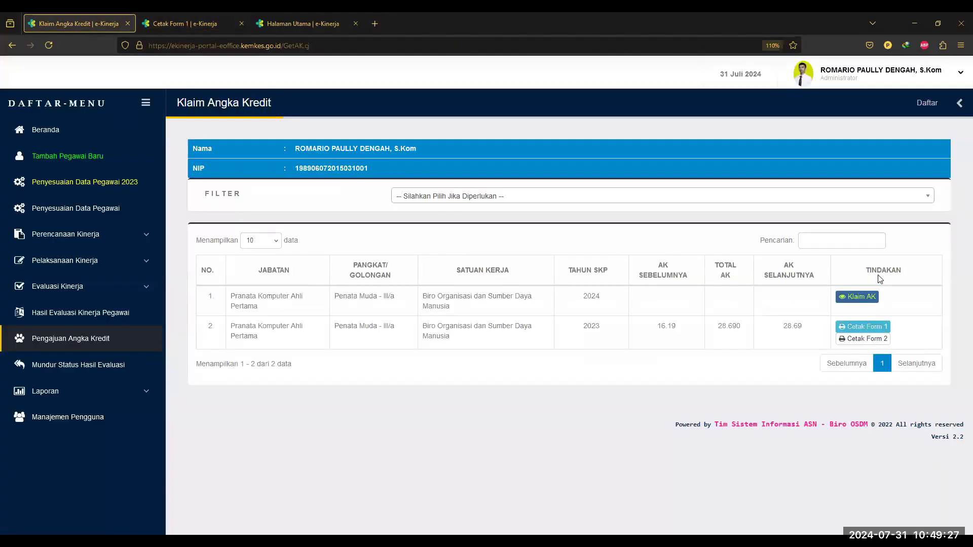
Open the Form 2 printout for 2023, check the accumulated credit by year and period, and return to the claim list
{"action": "left_click", "coordinate": [861, 338]}
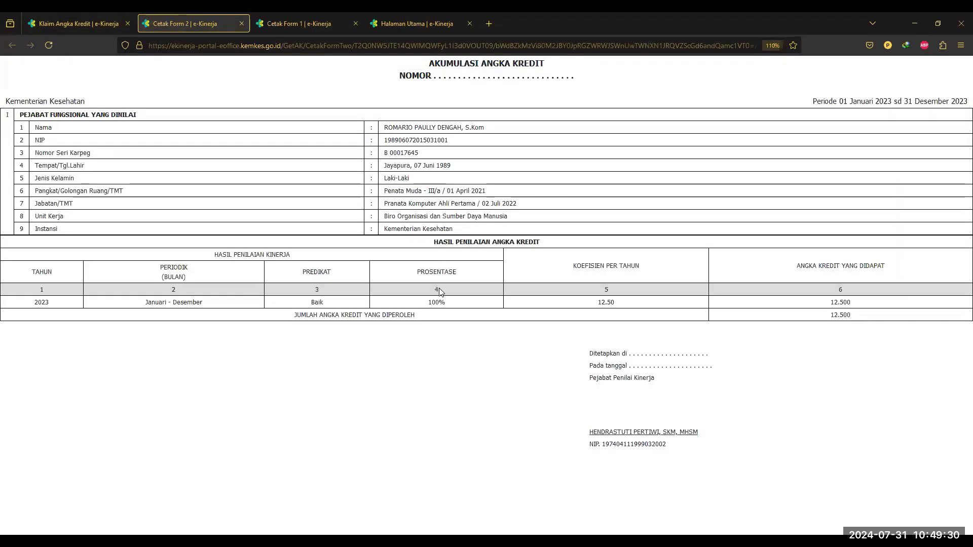
{"action": "left_click_drag", "start_coordinate": [30, 306], "coordinate": [813, 315]}
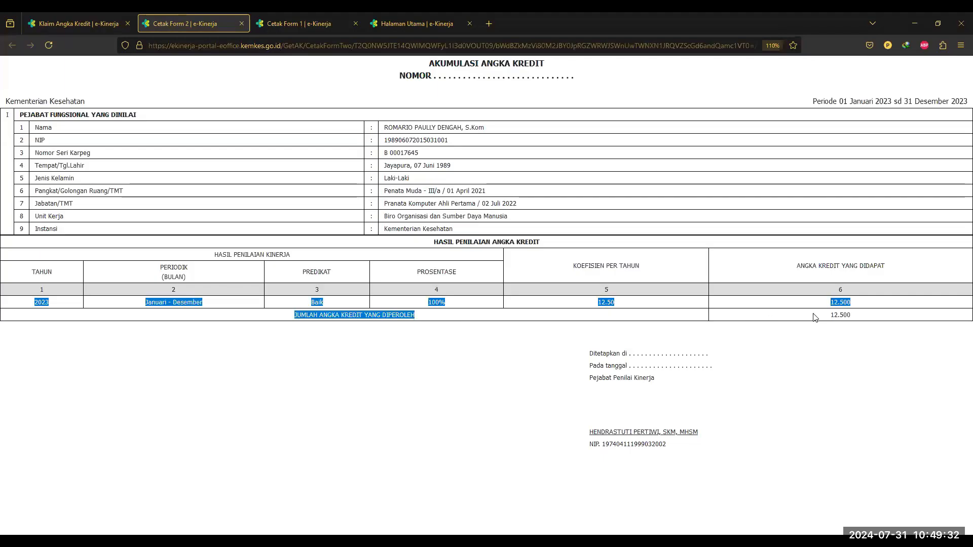
{"action": "left_click", "coordinate": [813, 314]}
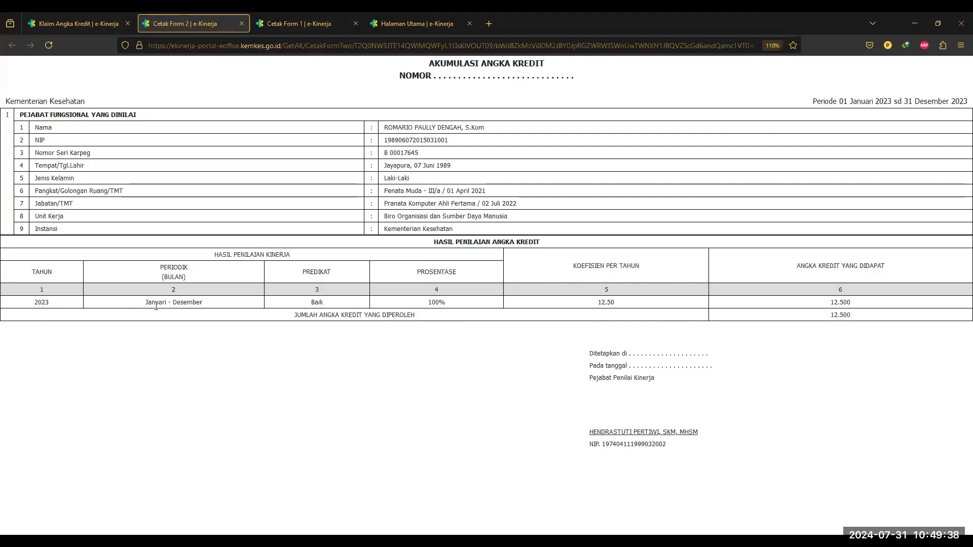
{"action": "left_click_drag", "start_coordinate": [32, 304], "coordinate": [172, 309]}
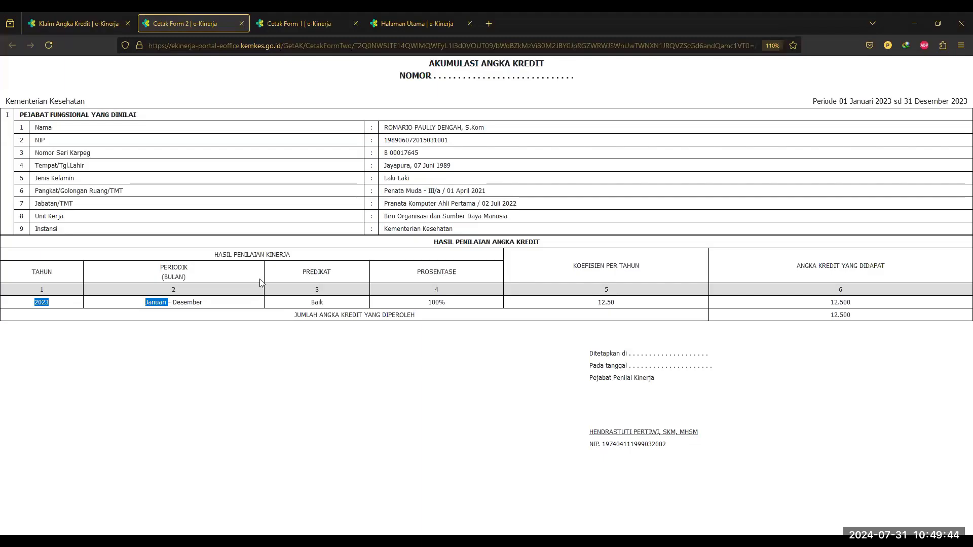
{"action": "left_click", "coordinate": [98, 26]}
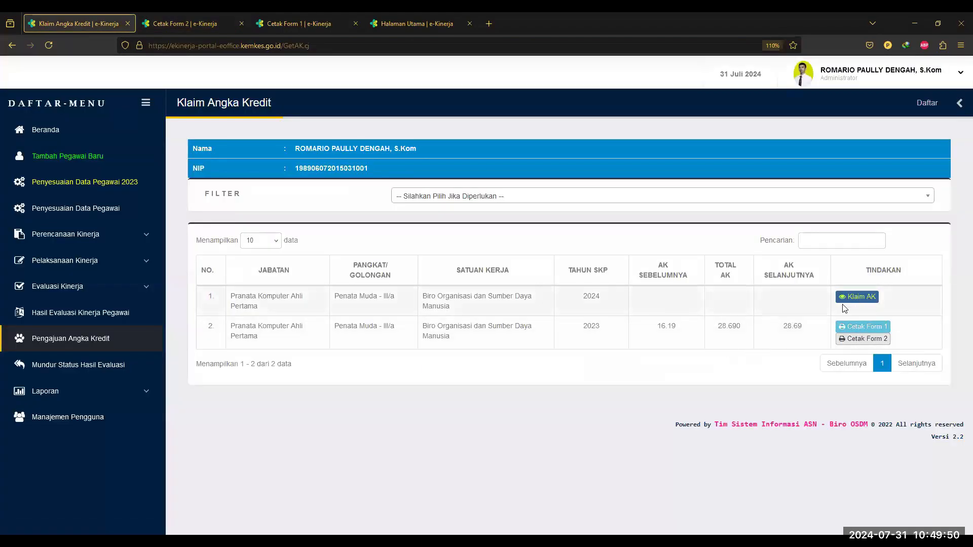
Open the claim form for SKP year 2024 and check which assessment periods Hasil Penilaian offers
{"action": "double_click", "coordinate": [593, 302]}
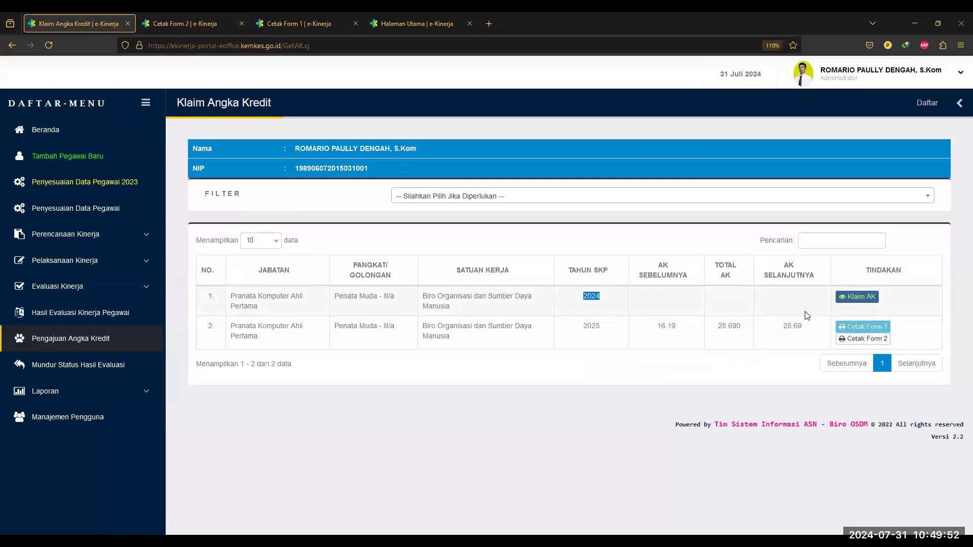
{"action": "double_click", "coordinate": [586, 337]}
{"action": "left_click", "coordinate": [864, 299]}
{"action": "scroll", "coordinate": [563, 325], "scroll_direction": "down", "scroll_amount": 1}
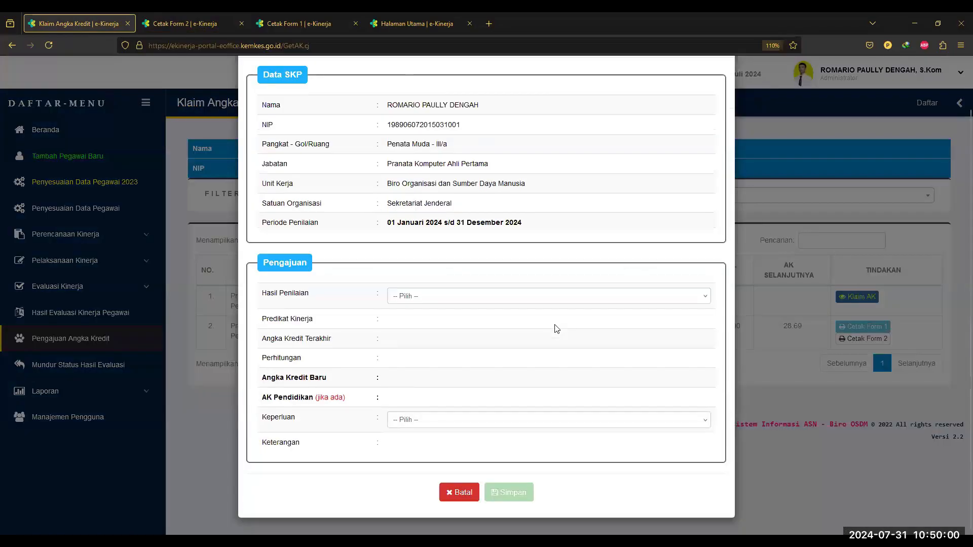
{"action": "left_click", "coordinate": [434, 298]}
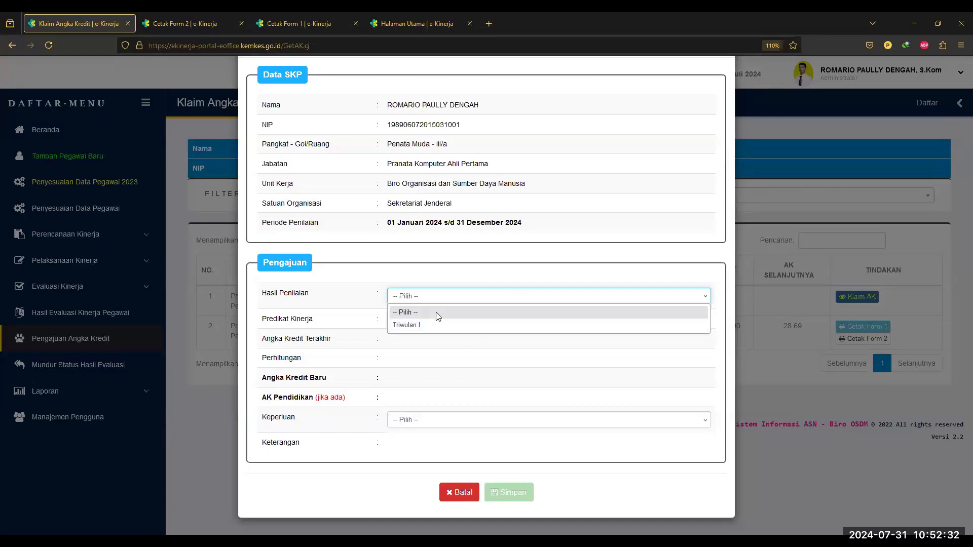
Check AK Aktif on the home page, cancel the open 2024 claim form, and compare the figure with AK Selanjutnya for 2023
{"action": "left_click", "coordinate": [447, 18]}
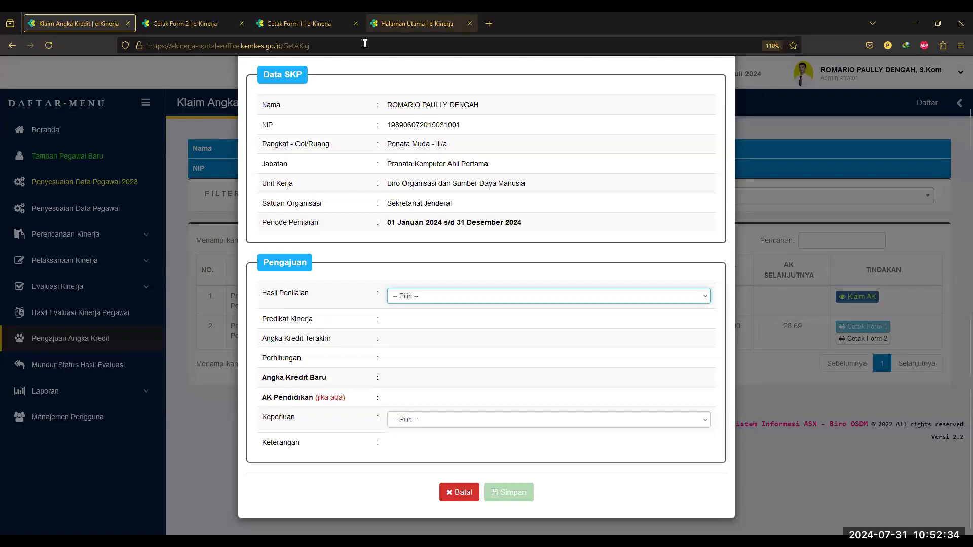
{"action": "left_click", "coordinate": [447, 18]}
{"action": "left_click", "coordinate": [78, 139]}
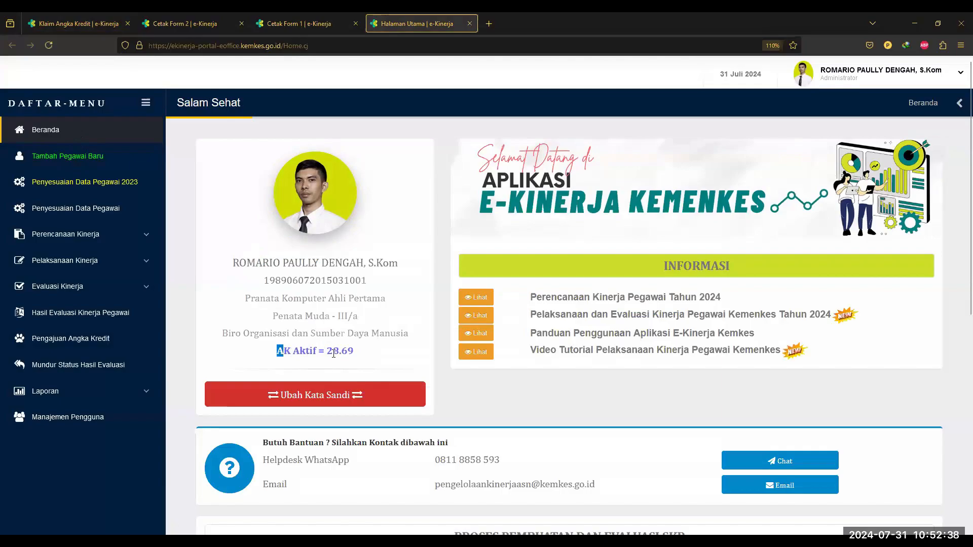
{"action": "left_click_drag", "start_coordinate": [277, 353], "coordinate": [357, 357]}
{"action": "left_click", "coordinate": [355, 356]}
{"action": "double_click", "coordinate": [350, 349]}
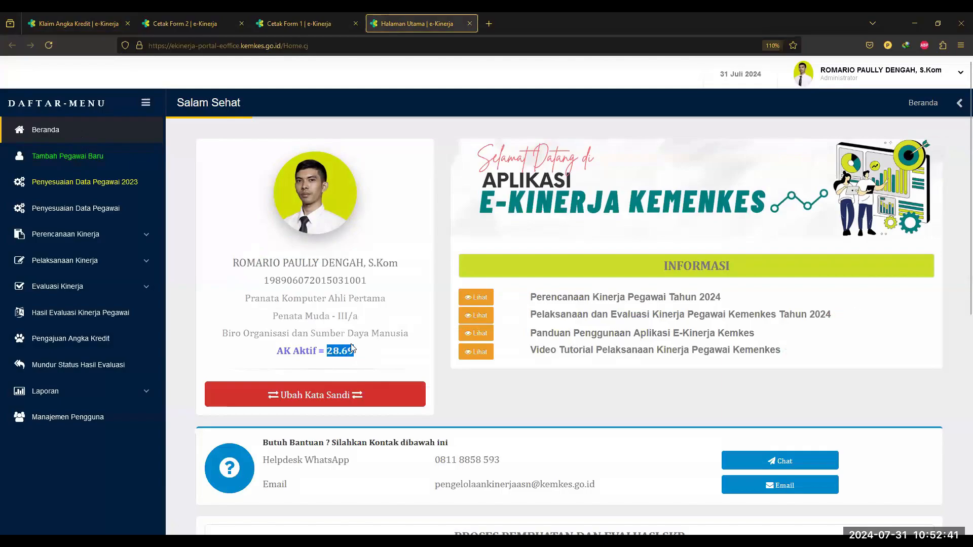
{"action": "left_click", "coordinate": [123, 31]}
{"action": "left_click", "coordinate": [463, 491]}
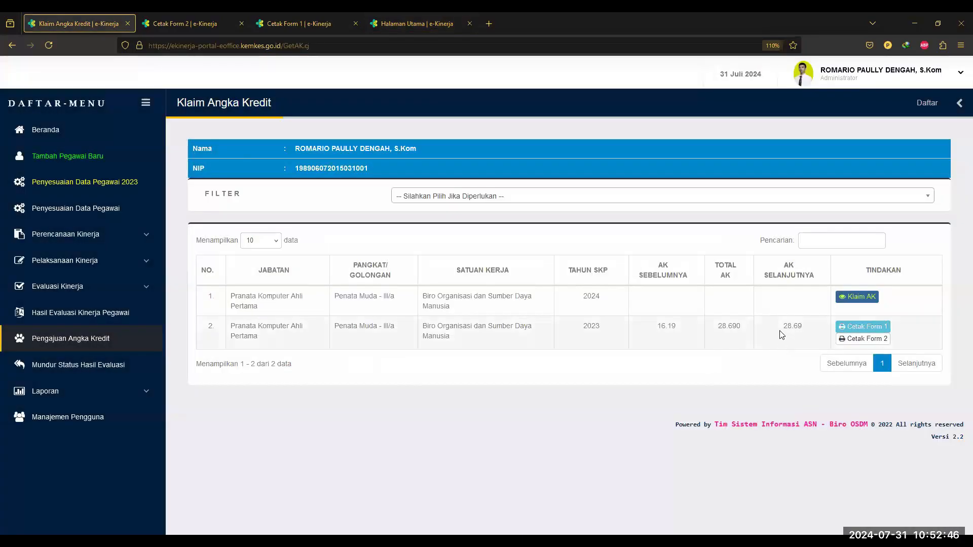
{"action": "left_click_drag", "start_coordinate": [799, 327], "coordinate": [804, 330]}
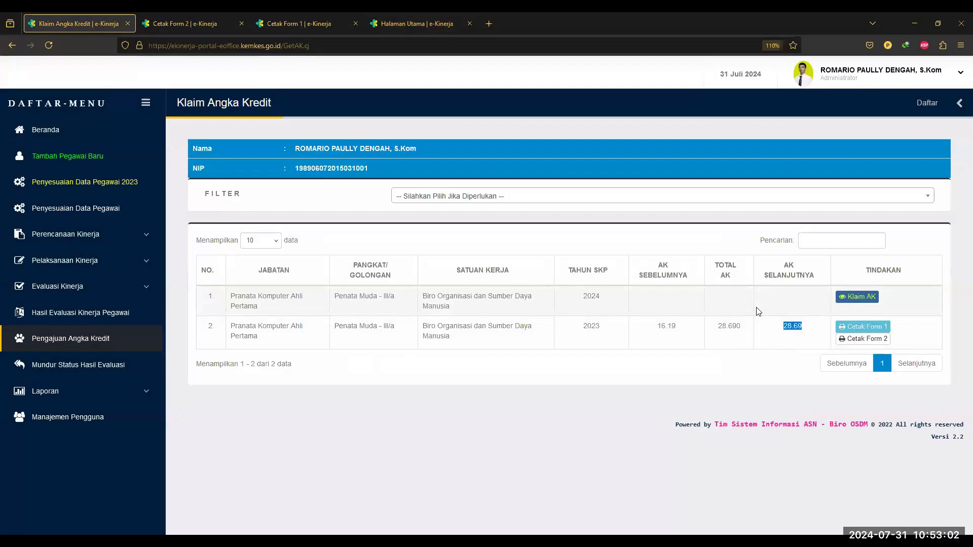
Reopen the 2024 claim form, set Hasil Penilaian to Triwulan I, and check Angka Kredit Baru
{"action": "left_click", "coordinate": [862, 301]}
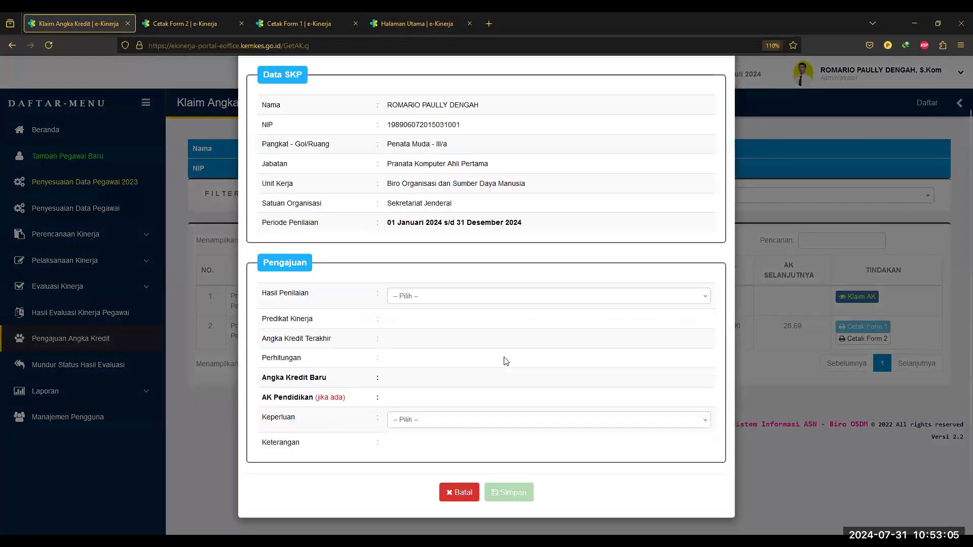
{"action": "left_click", "coordinate": [420, 299]}
{"action": "left_click", "coordinate": [433, 328]}
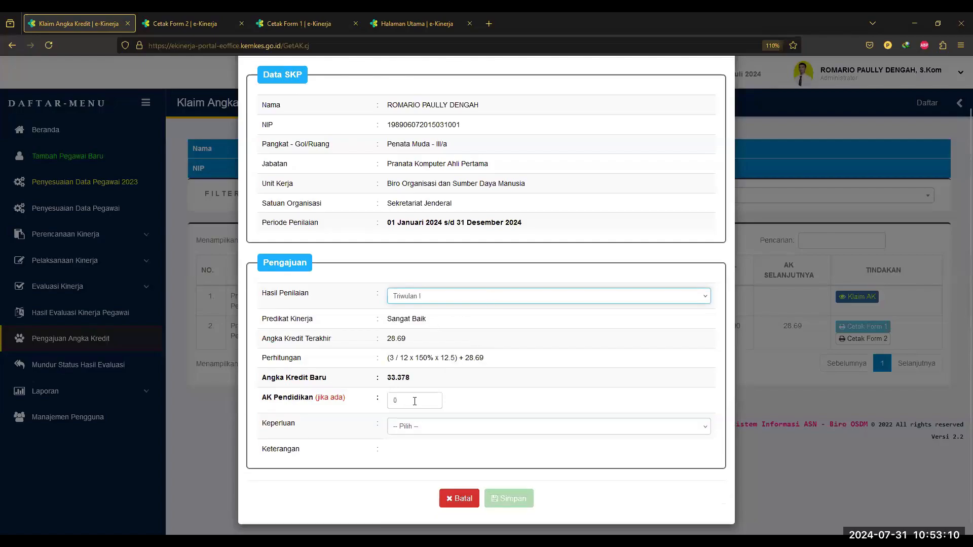
{"action": "double_click", "coordinate": [389, 382]}
Set Keperluan to Naik Pangkat in the 2024 claim form
{"action": "left_click", "coordinate": [425, 434]}
{"action": "left_click", "coordinate": [420, 458]}
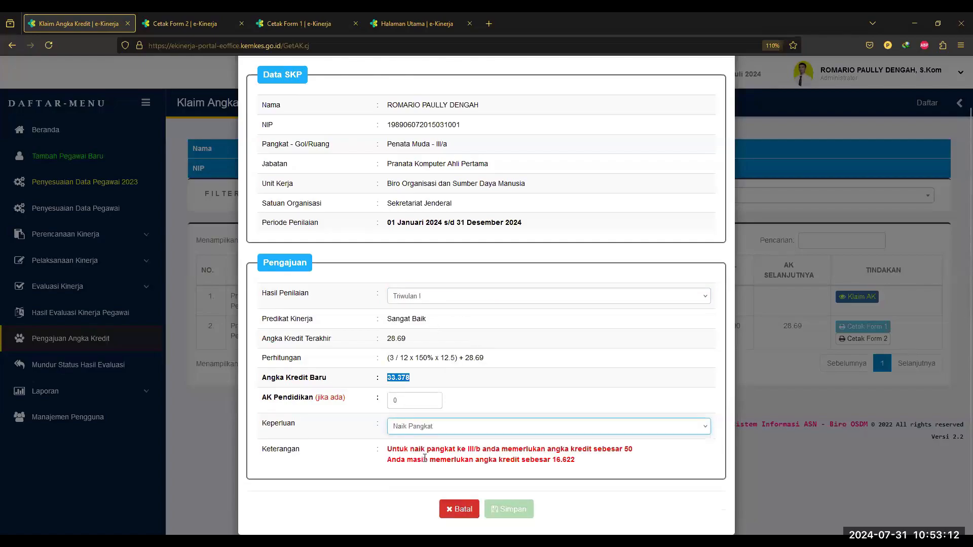
{"action": "scroll", "coordinate": [558, 471], "scroll_direction": "down", "scroll_amount": 1}
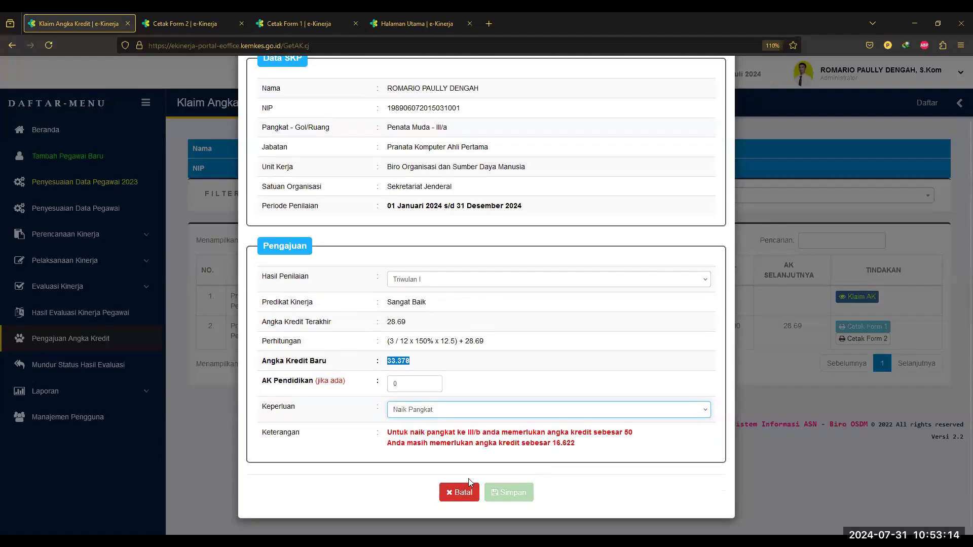
Cancel the 2024 claim form and compare the SKP years of the rows in the Klaim Angka Kredit list
{"action": "left_click", "coordinate": [457, 493]}
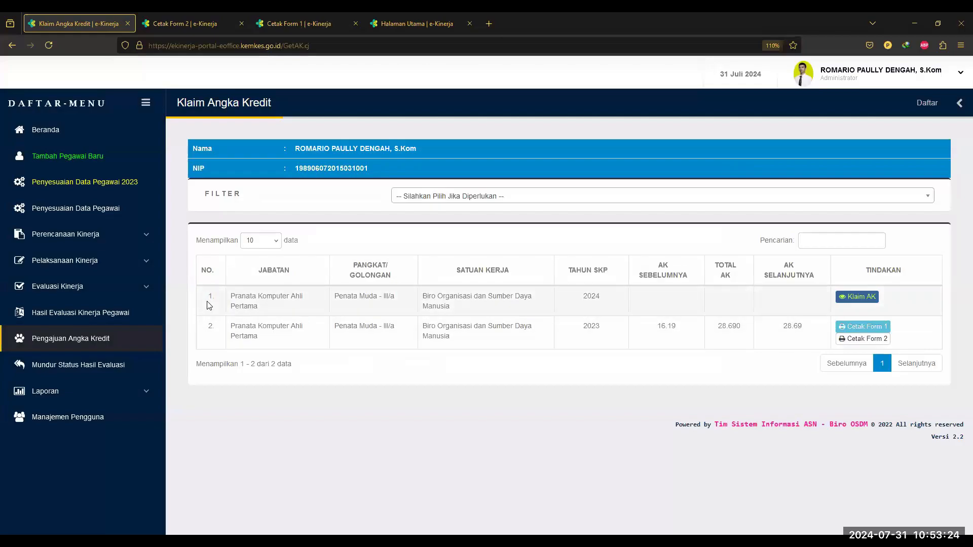
{"action": "left_click_drag", "start_coordinate": [209, 298], "coordinate": [331, 305]}
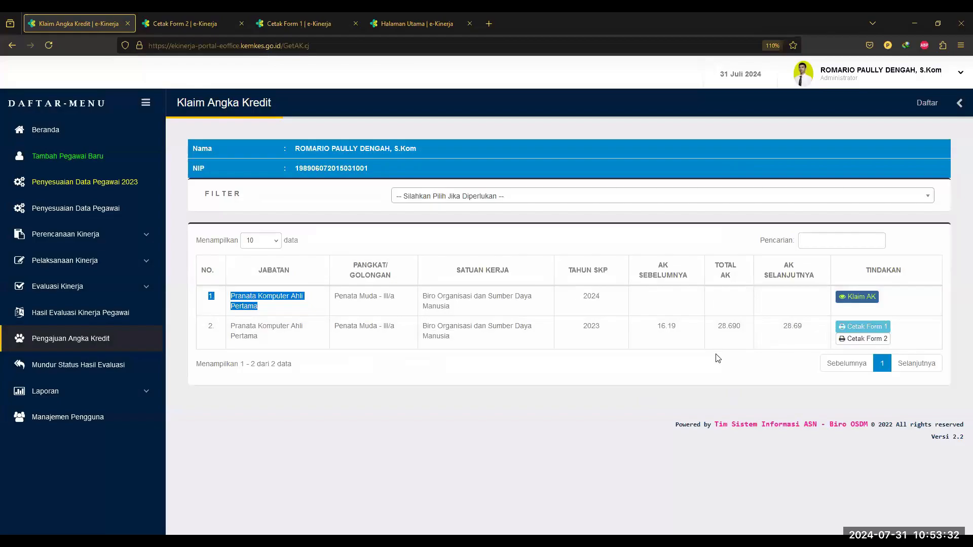
{"action": "left_click", "coordinate": [478, 342]}
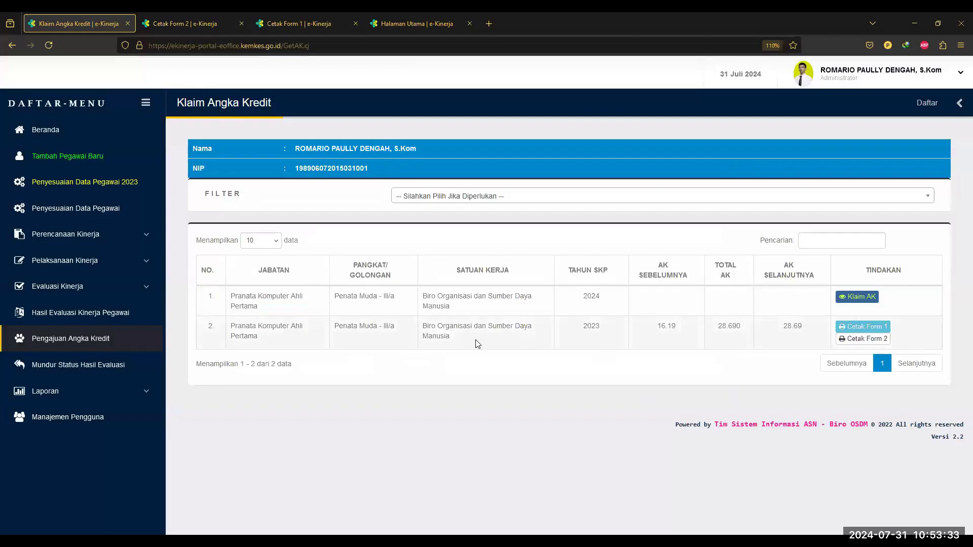
{"action": "double_click", "coordinate": [603, 329]}
{"action": "left_click_drag", "start_coordinate": [606, 298], "coordinate": [580, 299]}
{"action": "left_click", "coordinate": [556, 355]}
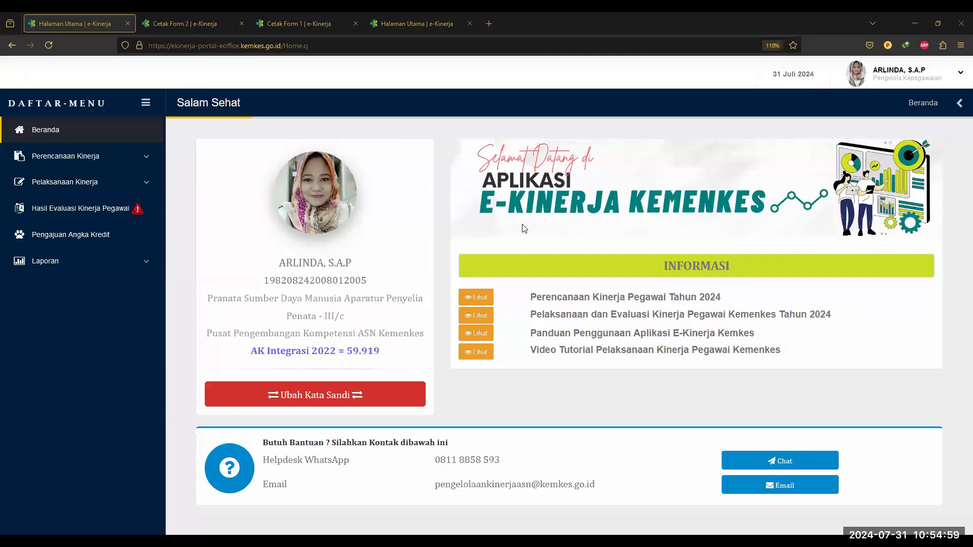
In the second employee's account, check the AK Integrasi 2022 figure on the home page
{"action": "key", "text": "ctrl+plus"}
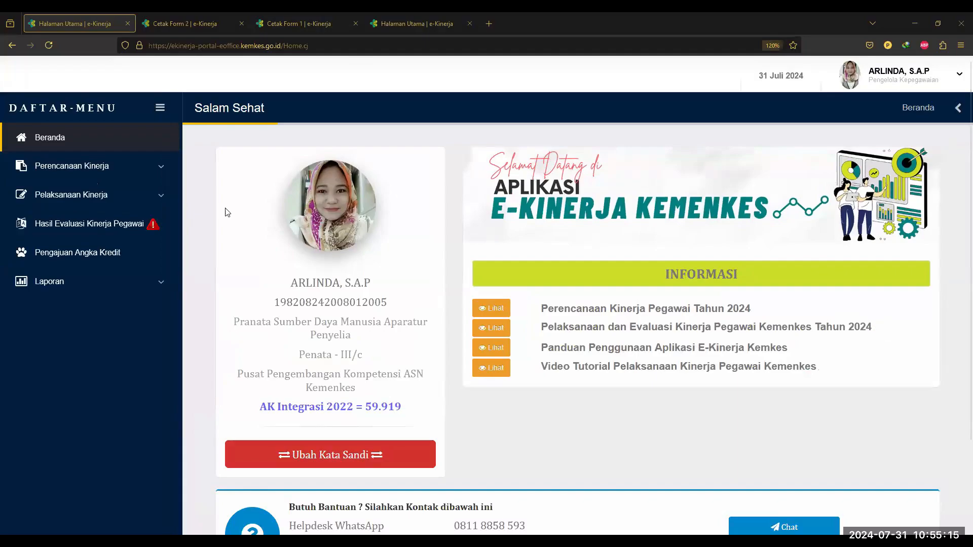
{"action": "left_click", "coordinate": [117, 259]}
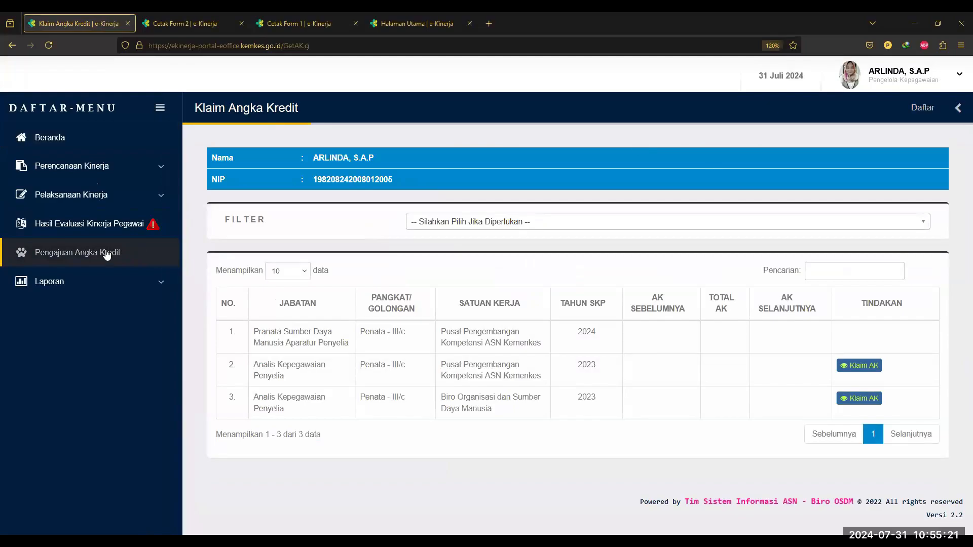
{"action": "left_click", "coordinate": [56, 140]}
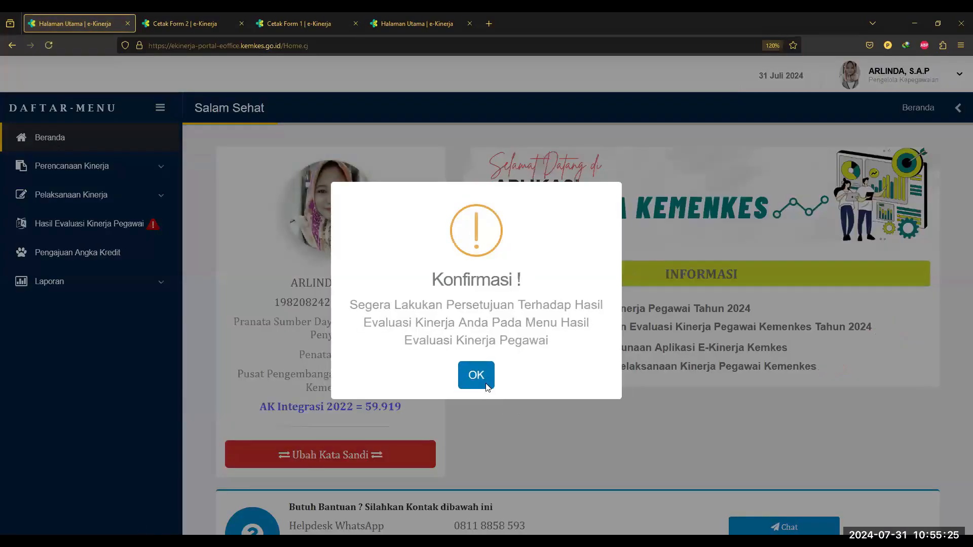
{"action": "left_click", "coordinate": [482, 381]}
{"action": "left_click_drag", "start_coordinate": [366, 409], "coordinate": [404, 412]}
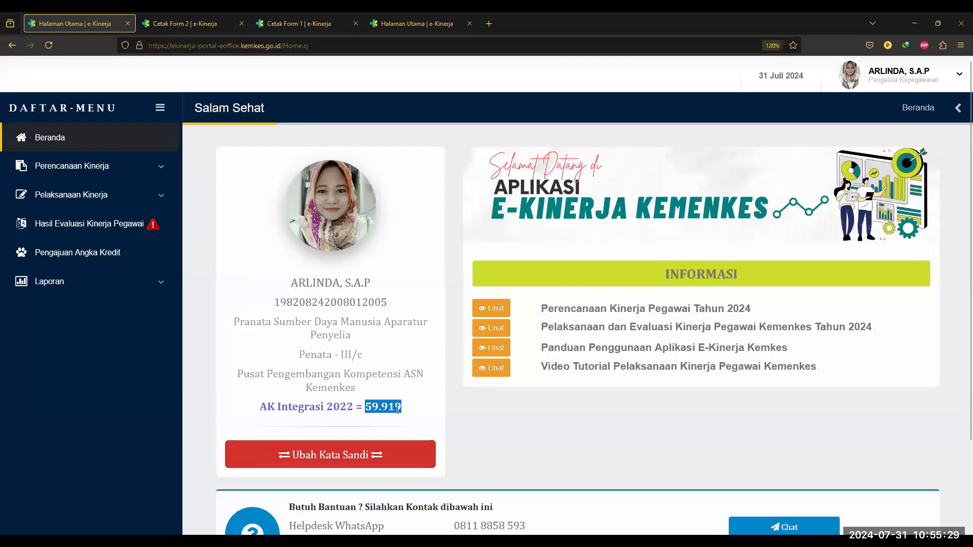
Open Pengajuan Angka Kredit and compare the job title, work unit and SKP year of the two 2023 rows
{"action": "left_click", "coordinate": [122, 260]}
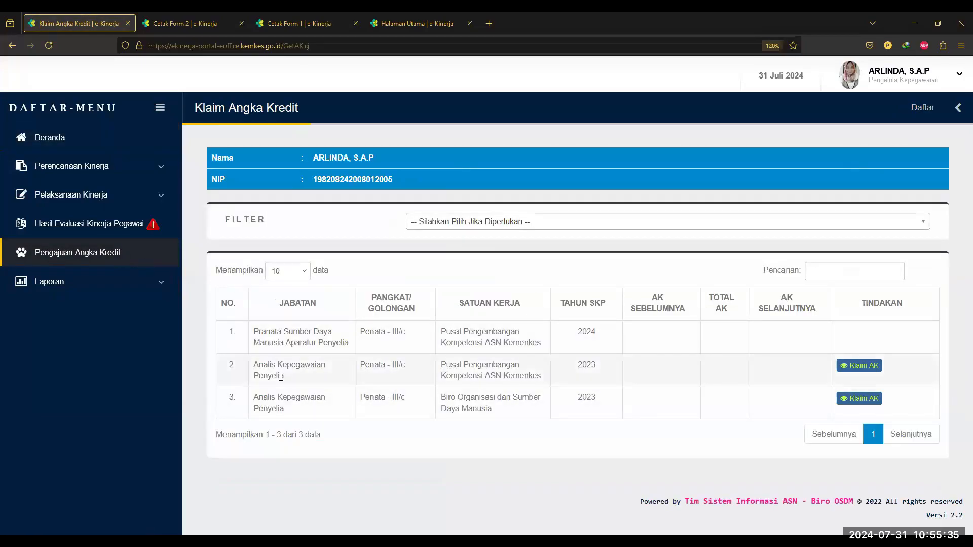
{"action": "double_click", "coordinate": [585, 364]}
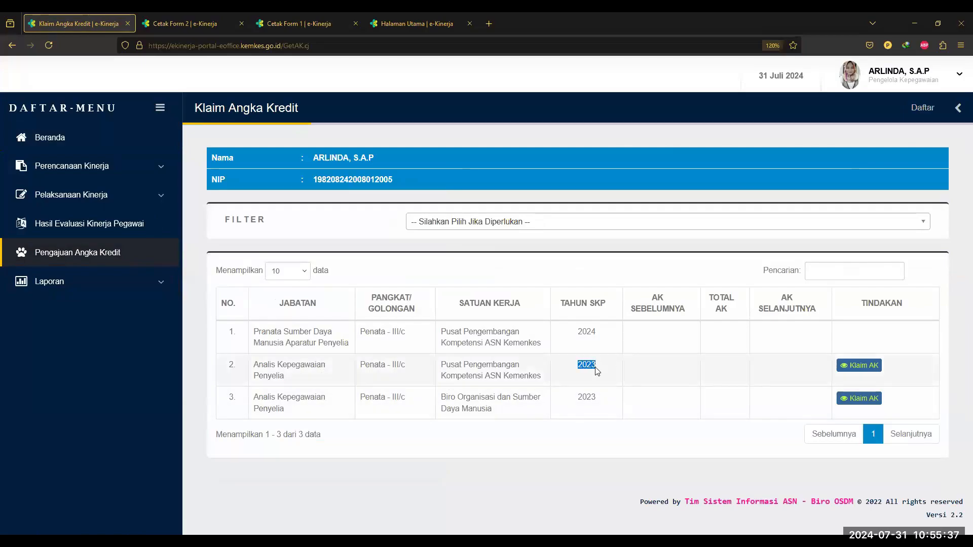
{"action": "double_click", "coordinate": [608, 404]}
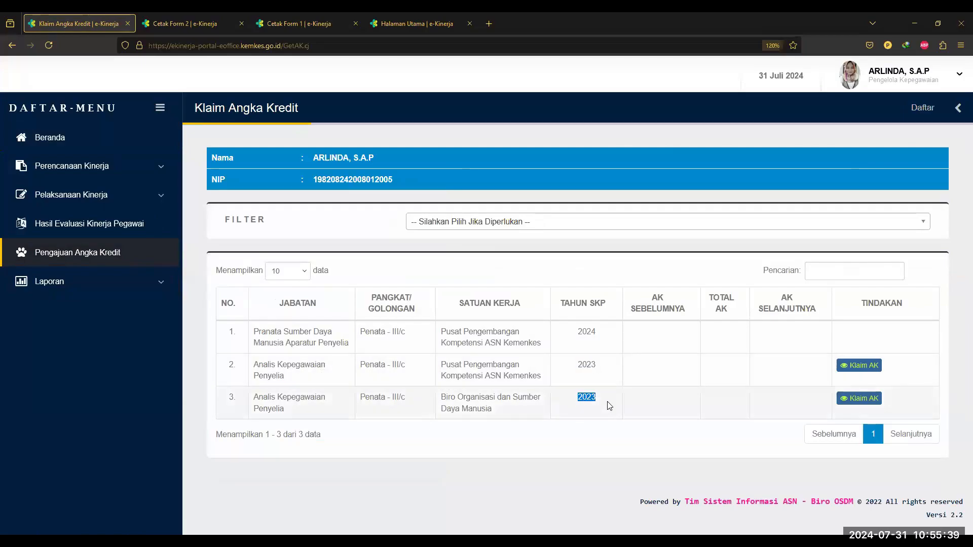
{"action": "double_click", "coordinate": [264, 376]}
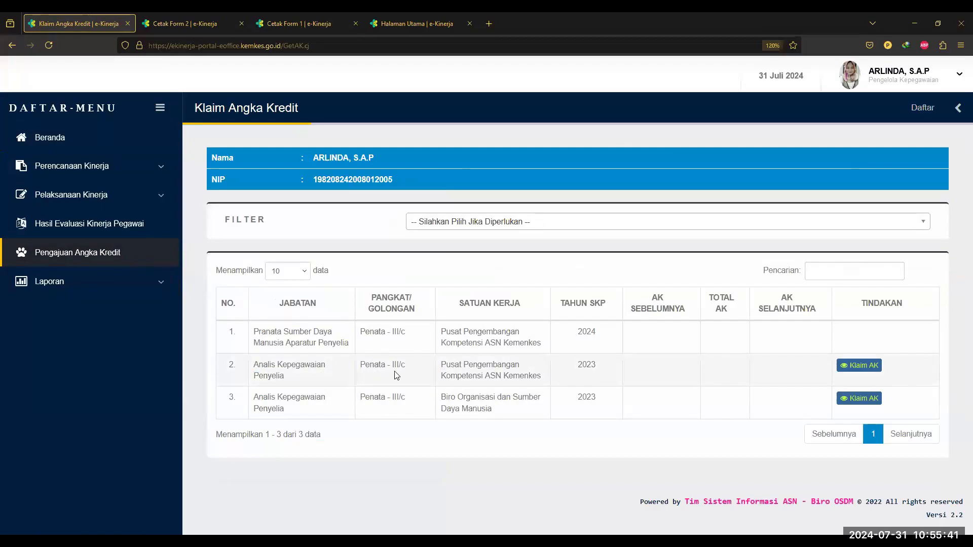
{"action": "left_click_drag", "start_coordinate": [391, 376], "coordinate": [538, 377]}
{"action": "left_click", "coordinate": [402, 410]}
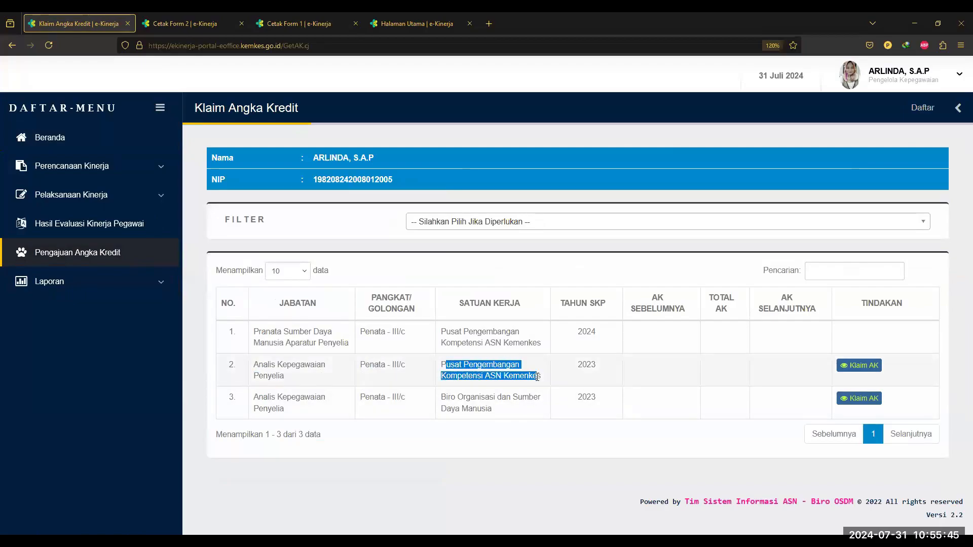
{"action": "left_click", "coordinate": [534, 372]}
{"action": "left_click_drag", "start_coordinate": [441, 397], "coordinate": [498, 410]}
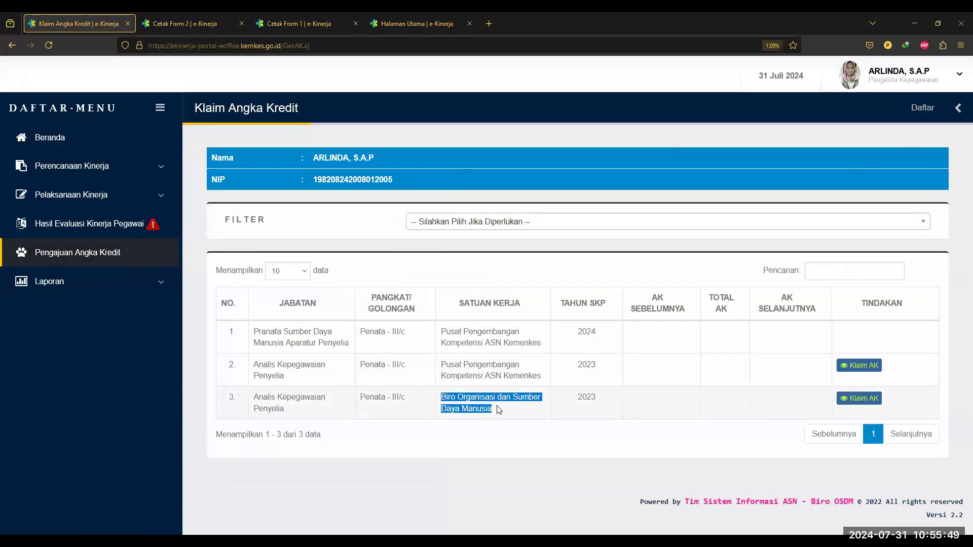
{"action": "left_click", "coordinate": [685, 414]}
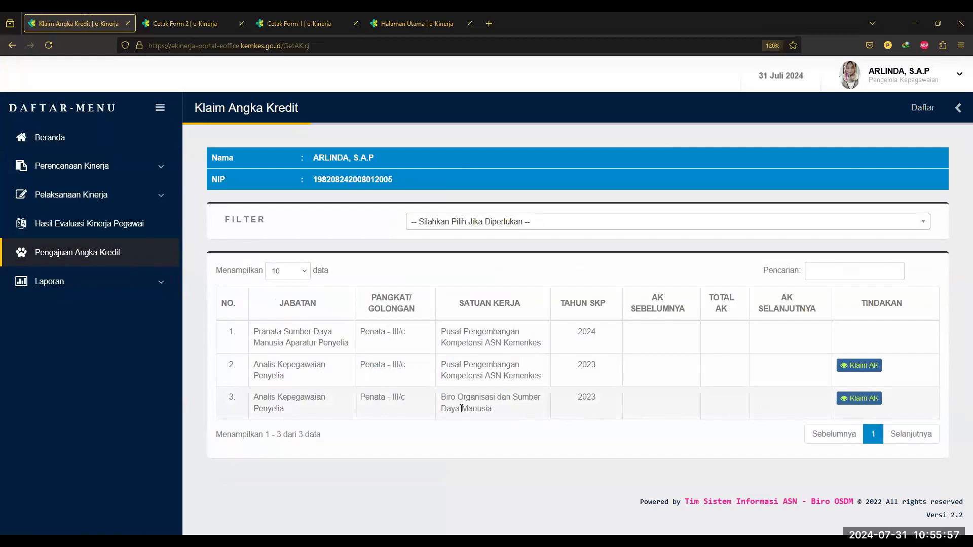
{"action": "left_click_drag", "start_coordinate": [517, 417], "coordinate": [448, 398]}
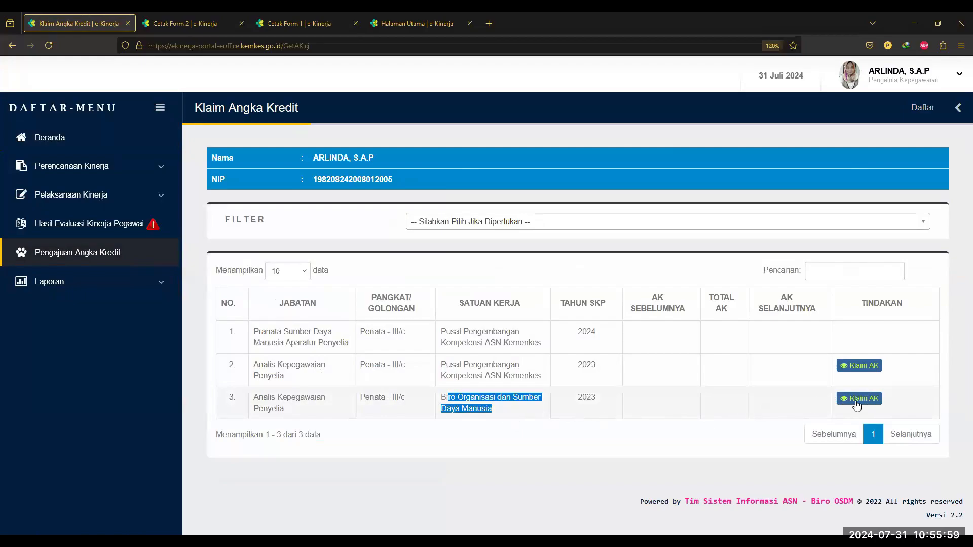
Open the 2023 claim form for Biro Organisasi dan Sumber Daya Manusia and set Hasil Penilaian to Triwulan II
{"action": "left_click", "coordinate": [856, 400]}
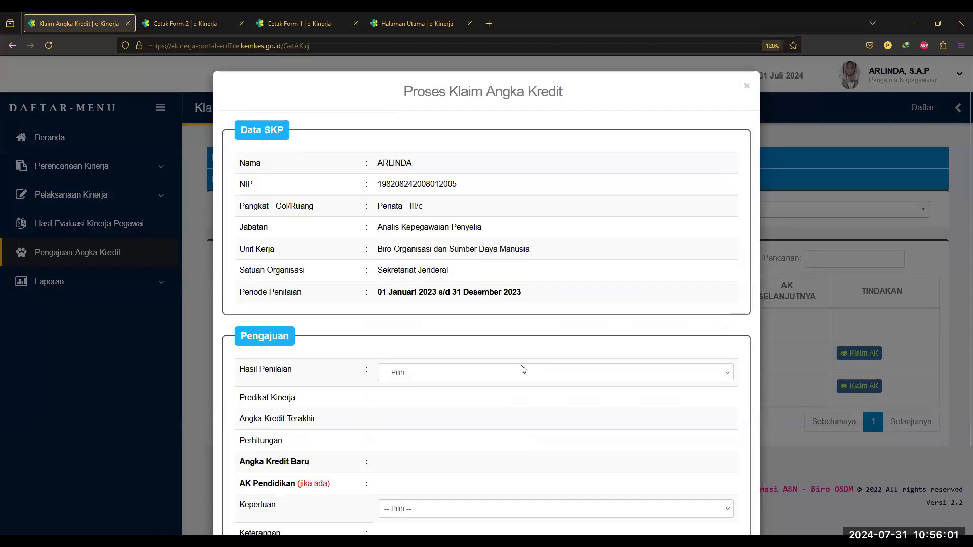
{"action": "scroll", "coordinate": [523, 369], "scroll_direction": "down", "scroll_amount": 2}
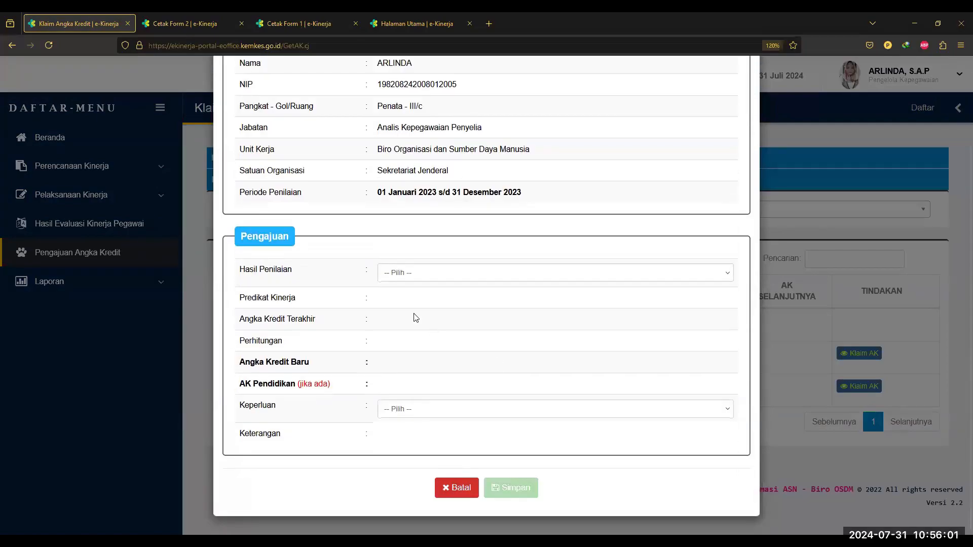
{"action": "left_click", "coordinate": [401, 274]}
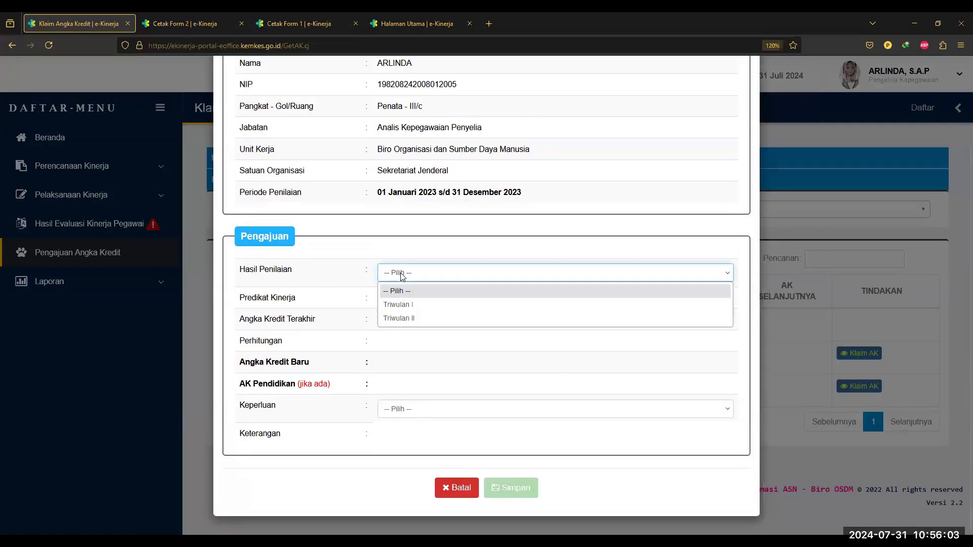
{"action": "left_click", "coordinate": [413, 319]}
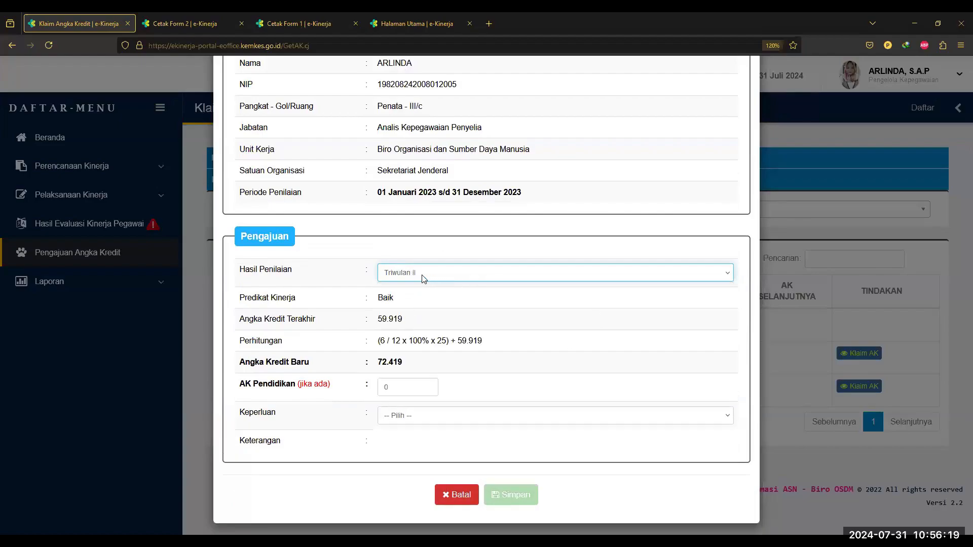
Set Keperluan to Kumpul Angka Kredit, check Angka Kredit Baru and Perhitungan, and cancel the claim form without saving
{"action": "left_click", "coordinate": [436, 419]}
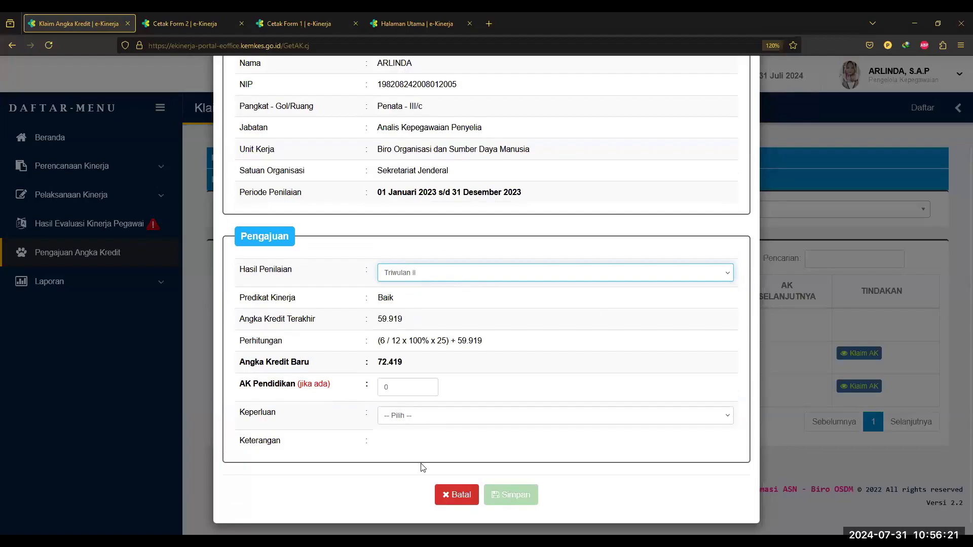
{"action": "left_click", "coordinate": [423, 474]}
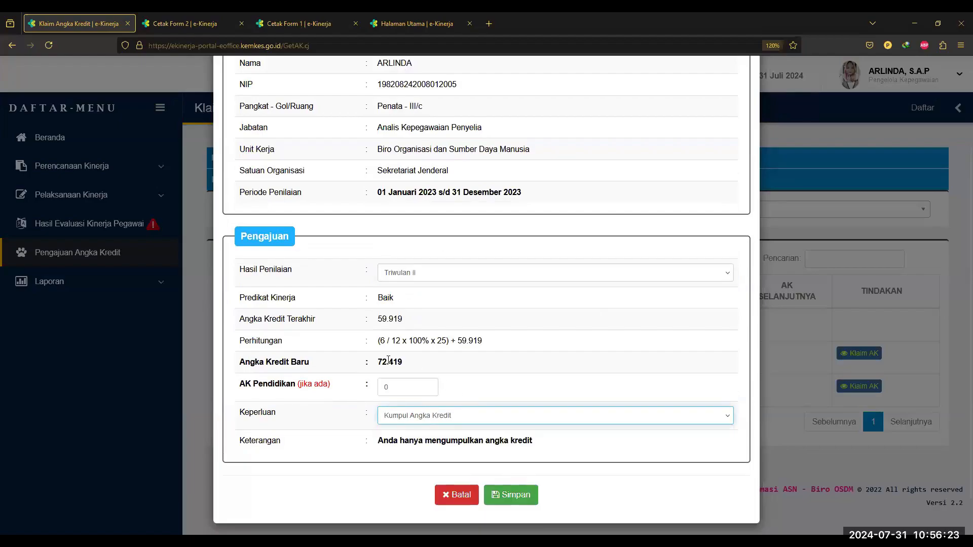
{"action": "double_click", "coordinate": [405, 366]}
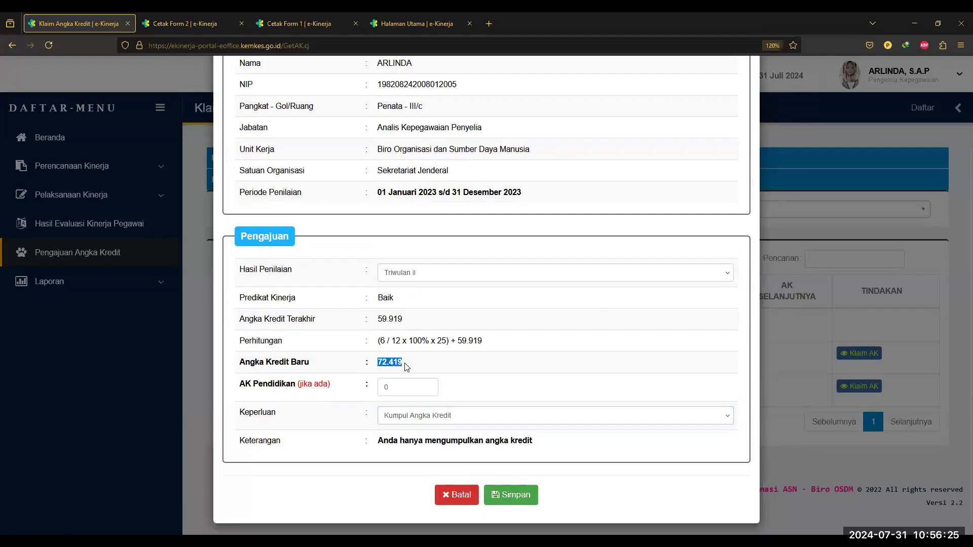
{"action": "left_click", "coordinate": [384, 340]}
{"action": "scroll", "coordinate": [460, 354], "scroll_direction": "down", "scroll_amount": 1}
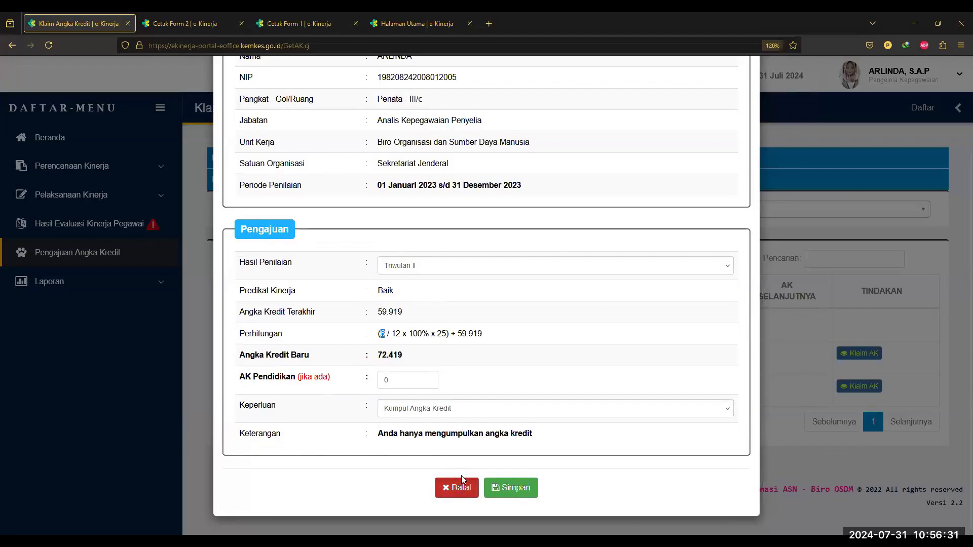
{"action": "left_click", "coordinate": [460, 489]}
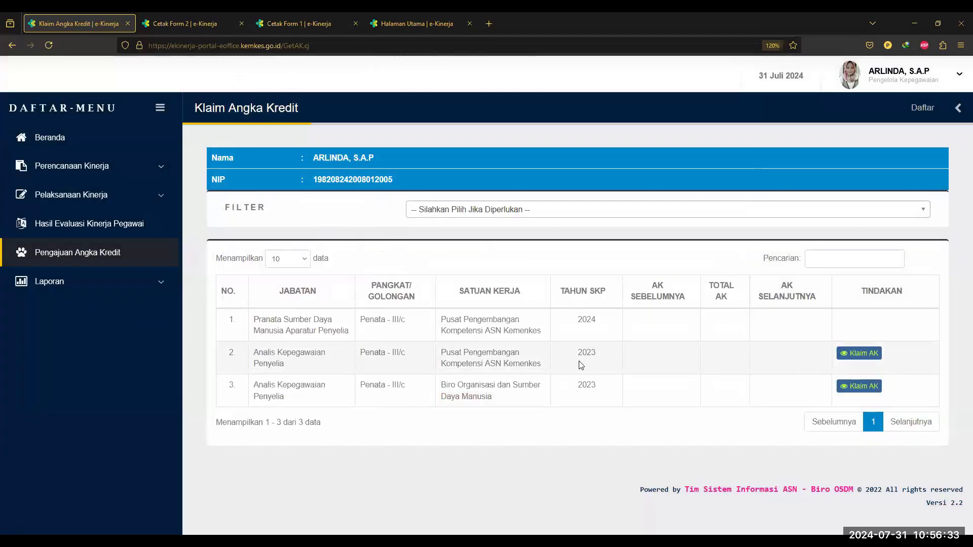
Open the 2023 claim form for Pusat Pengembangan Kompetensi ASN Kemenkes, set Hasil Penilaian to Akhir, and check Angka Kredit Baru
{"action": "left_click", "coordinate": [859, 354]}
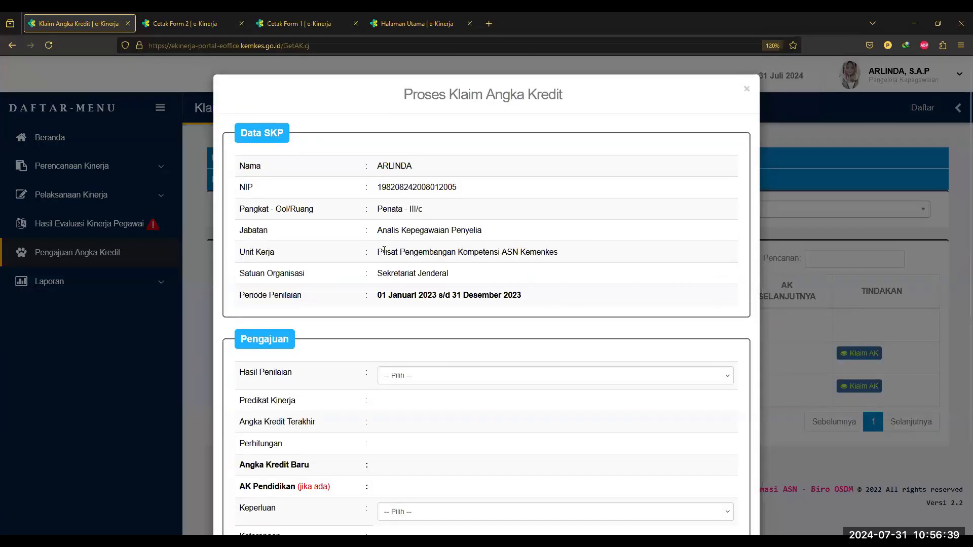
{"action": "left_click_drag", "start_coordinate": [378, 252], "coordinate": [567, 264]}
{"action": "scroll", "coordinate": [566, 264], "scroll_direction": "down", "scroll_amount": 2}
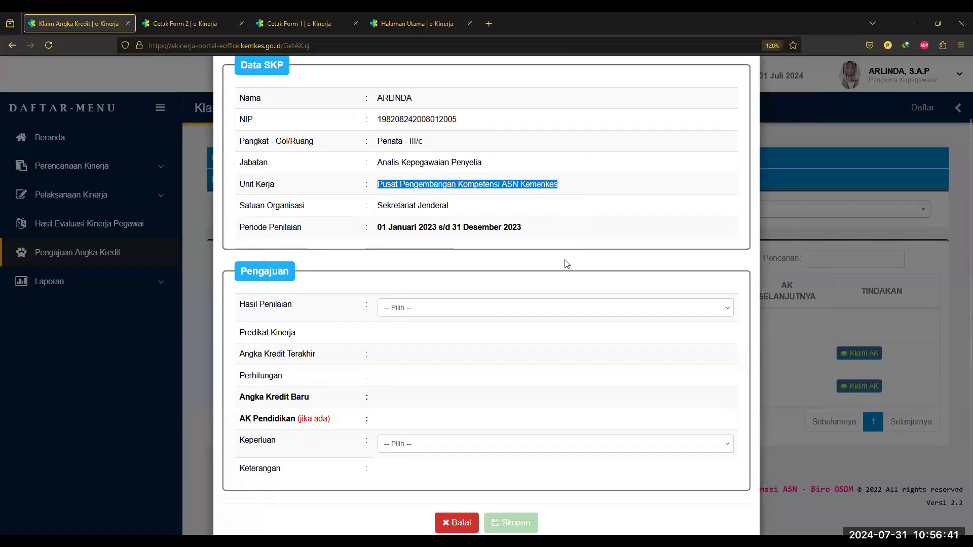
{"action": "left_click", "coordinate": [443, 273]}
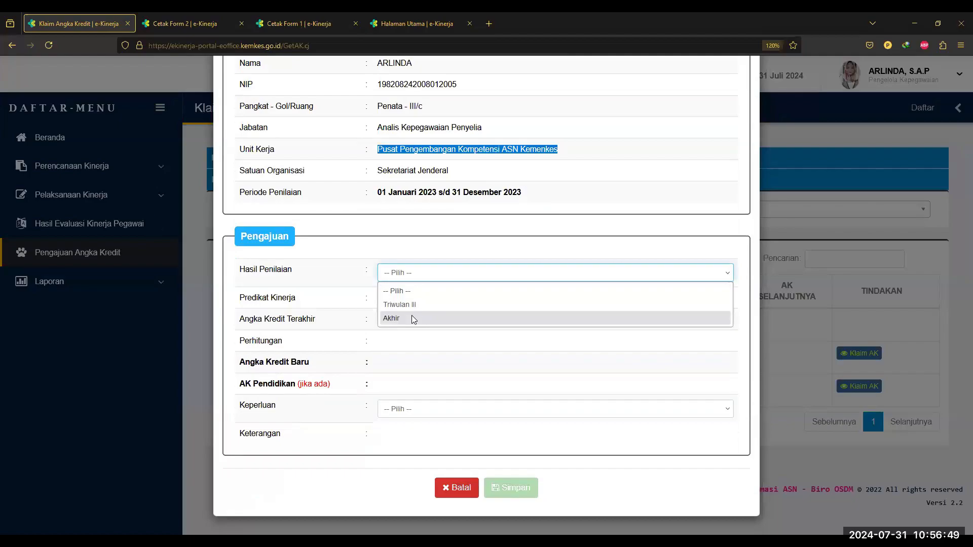
{"action": "left_click", "coordinate": [414, 319]}
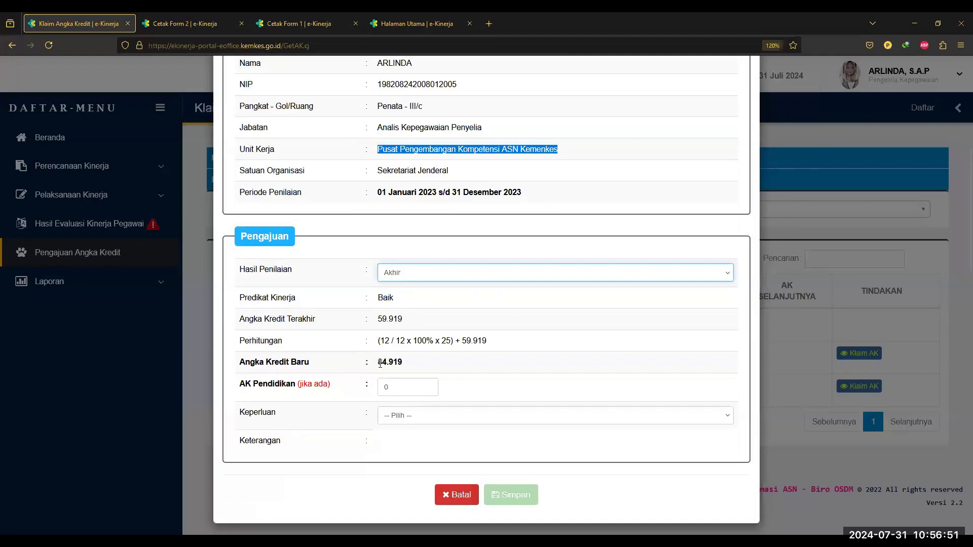
{"action": "left_click_drag", "start_coordinate": [380, 363], "coordinate": [409, 365]}
{"action": "left_click", "coordinate": [409, 365]}
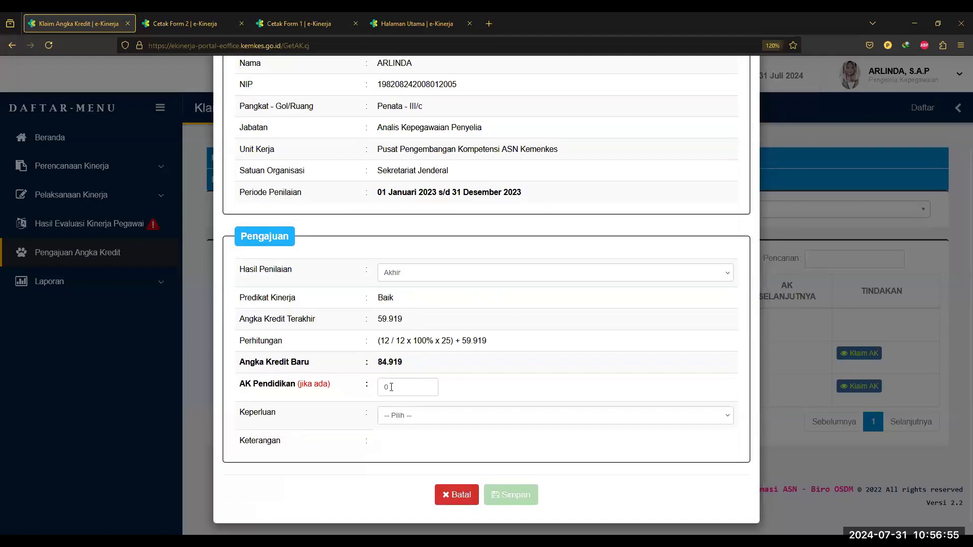
Compare the Keterangan for the Keperluan options Naik Pangkat and Naik Jenjang Jabatan in the open claim form
{"action": "left_click", "coordinate": [409, 422]}
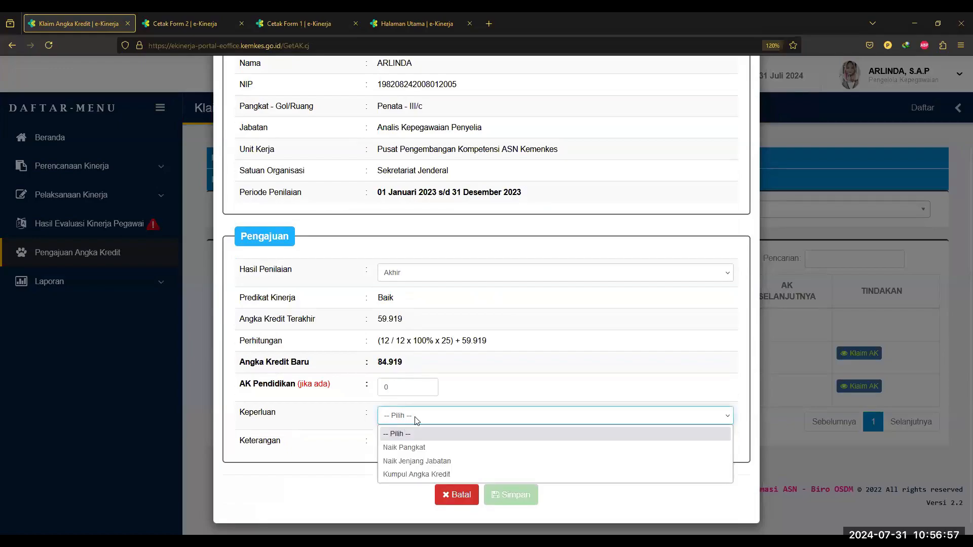
{"action": "left_click", "coordinate": [432, 447]}
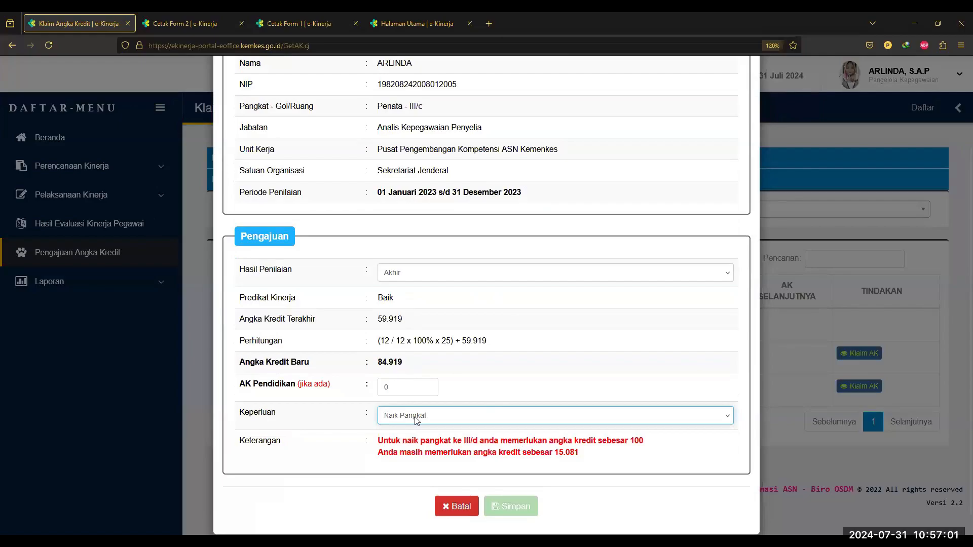
{"action": "left_click", "coordinate": [416, 420]}
{"action": "left_click", "coordinate": [421, 462]}
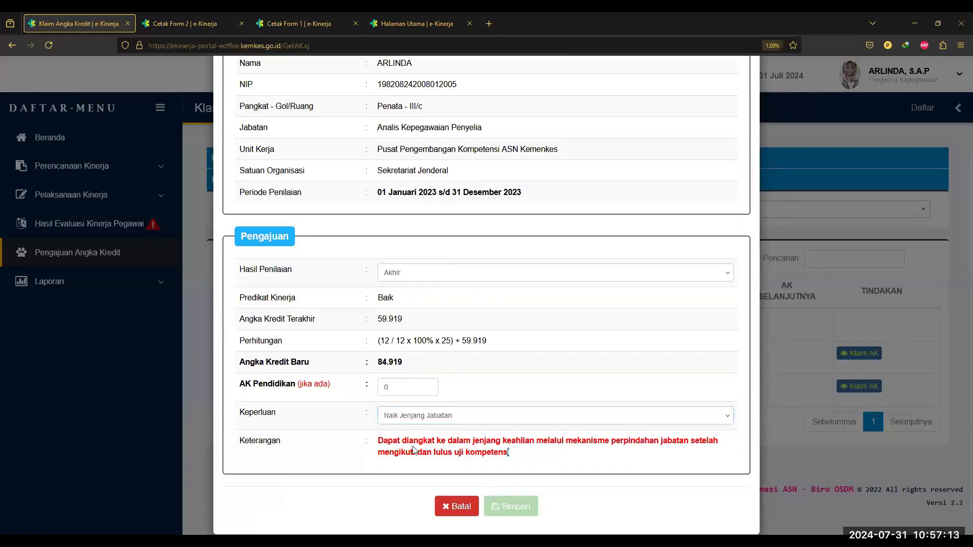
{"action": "left_click_drag", "start_coordinate": [414, 451], "coordinate": [476, 413]}
{"action": "scroll", "coordinate": [442, 419], "scroll_direction": "down", "scroll_amount": 1}
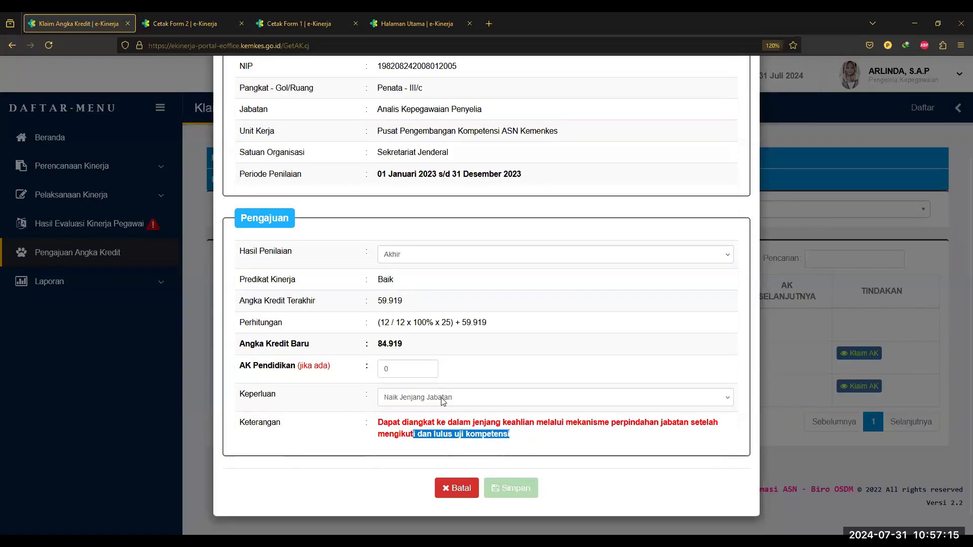
Set Keperluan to Kumpul Angka Kredit in the open 2023 claim form and save the claim
{"action": "left_click", "coordinate": [444, 400]}
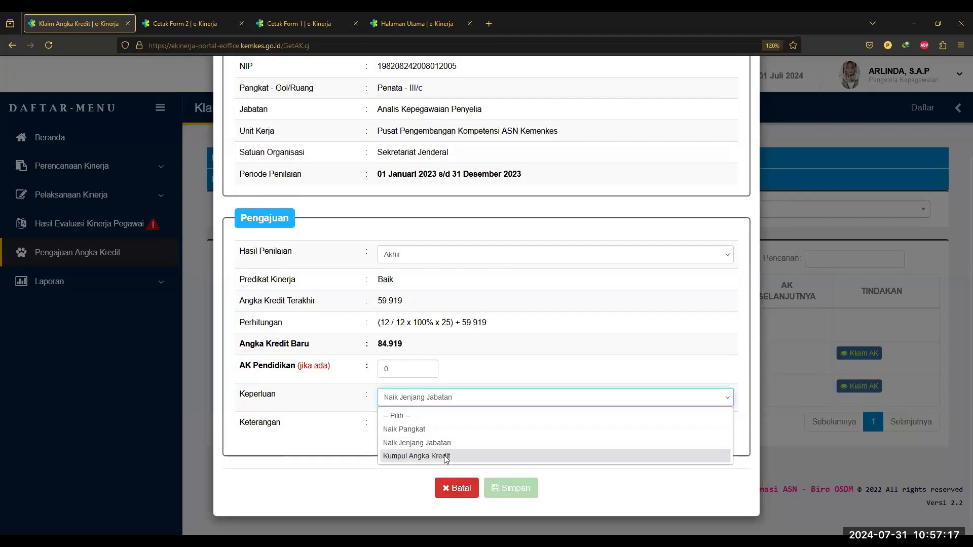
{"action": "left_click", "coordinate": [445, 457]}
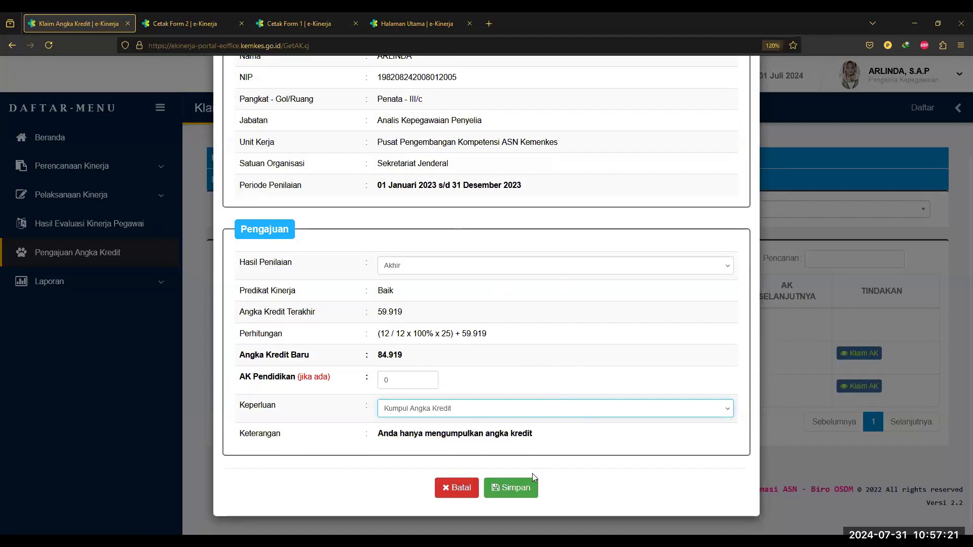
{"action": "left_click", "coordinate": [523, 488]}
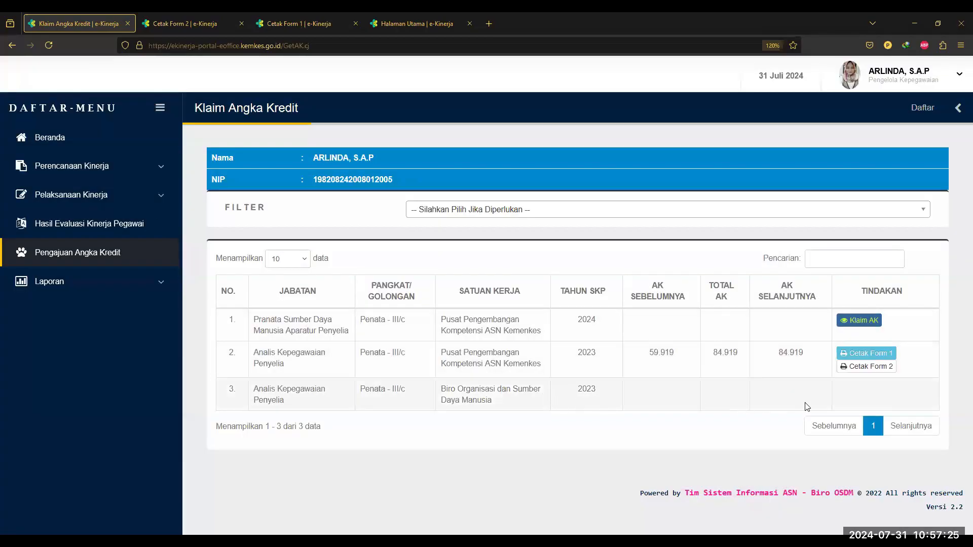
Compare the 2023 rows for Biro Organisasi dan Sumber Daya Manusia and Pusat Pengembangan Kompetensi ASN Kemenkes in the claim list
{"action": "left_click_drag", "start_coordinate": [506, 404], "coordinate": [440, 389]}
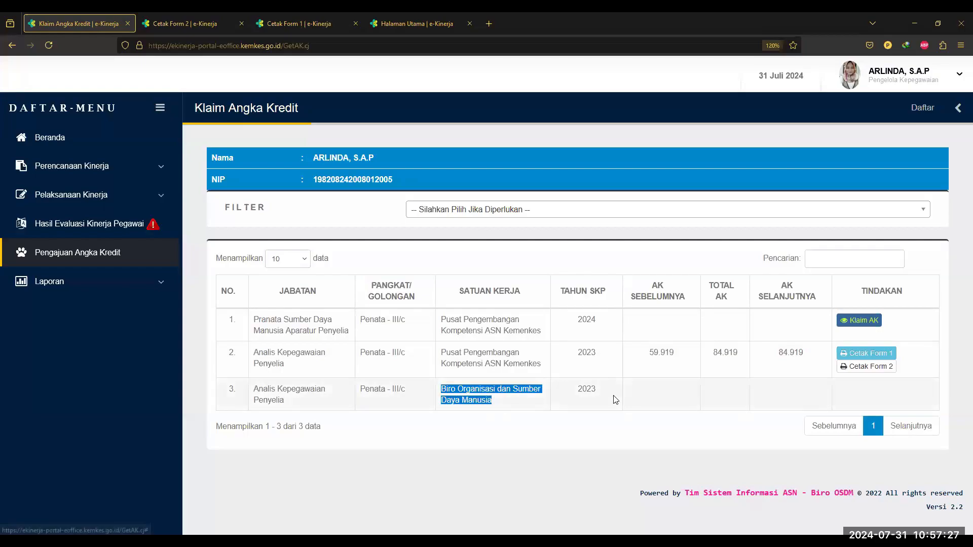
{"action": "left_click", "coordinate": [641, 358]}
{"action": "left_click_drag", "start_coordinate": [551, 368], "coordinate": [477, 357]}
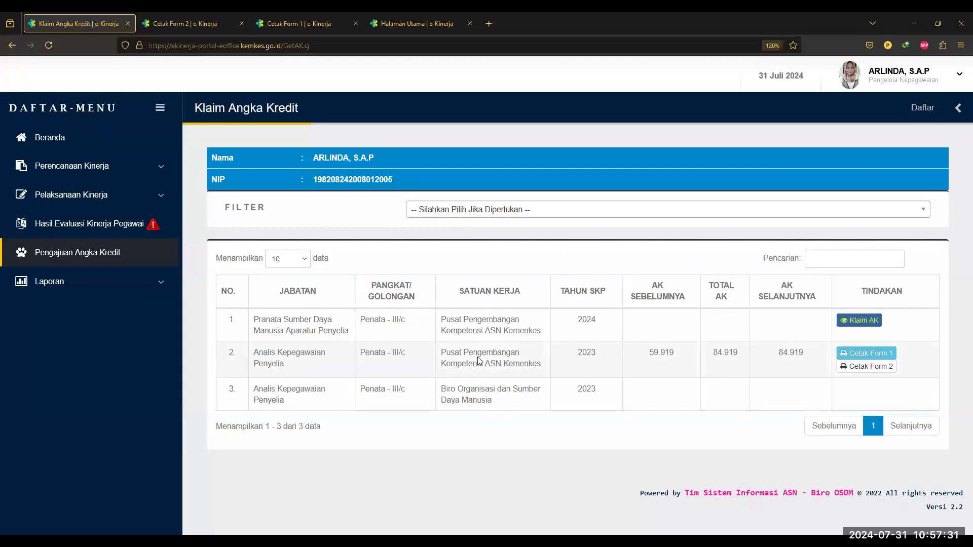
{"action": "left_click", "coordinate": [578, 374]}
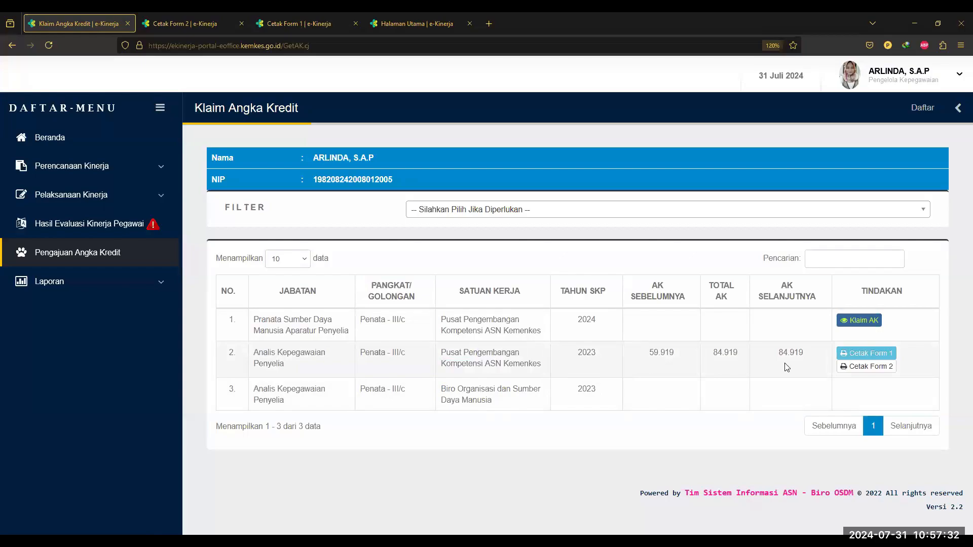
View the printable Form 1 and Form 2 of the 2023 Pusat Pengembangan Kompetensi ASN Kemenkes claim and close both forms
{"action": "left_click", "coordinate": [867, 353]}
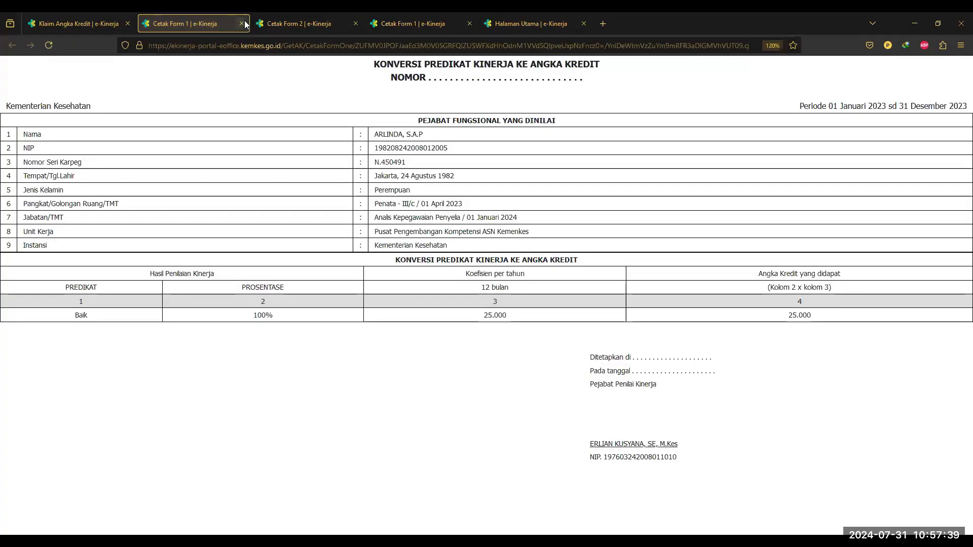
{"action": "left_click", "coordinate": [241, 24]}
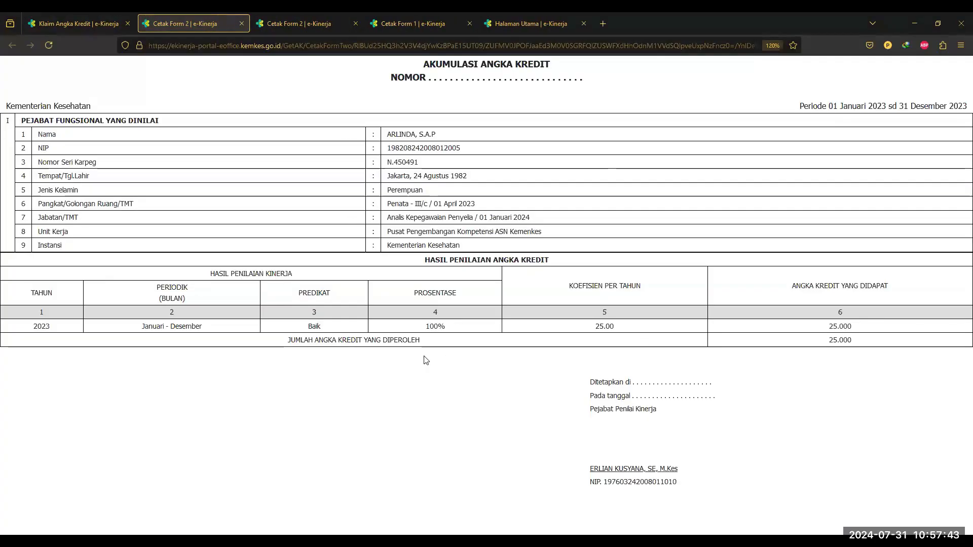
{"action": "left_click", "coordinate": [242, 24]}
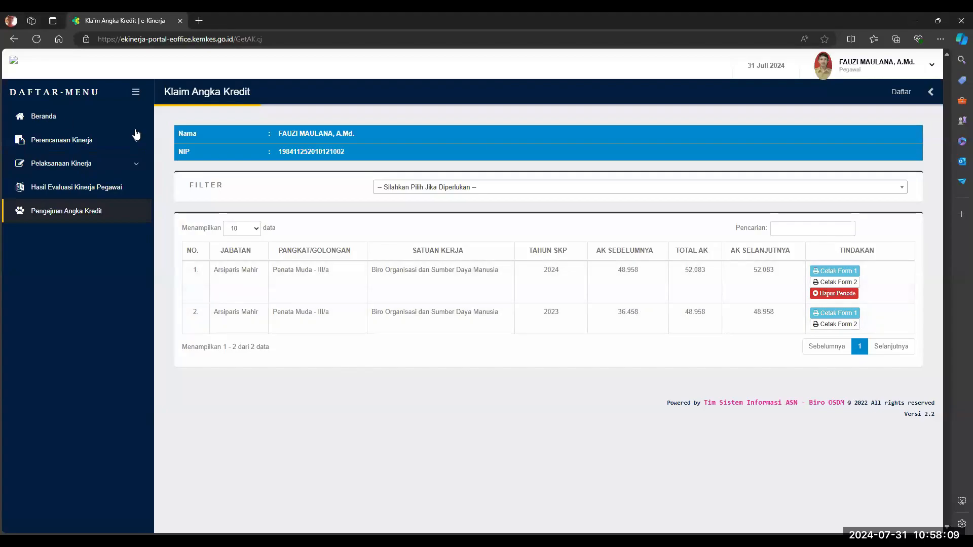
In the Arsiparis Mahir employee's account, reopen Pengajuan Angka Kredit from the home page and delete the period of the 2024 claim
{"action": "left_click", "coordinate": [66, 117]}
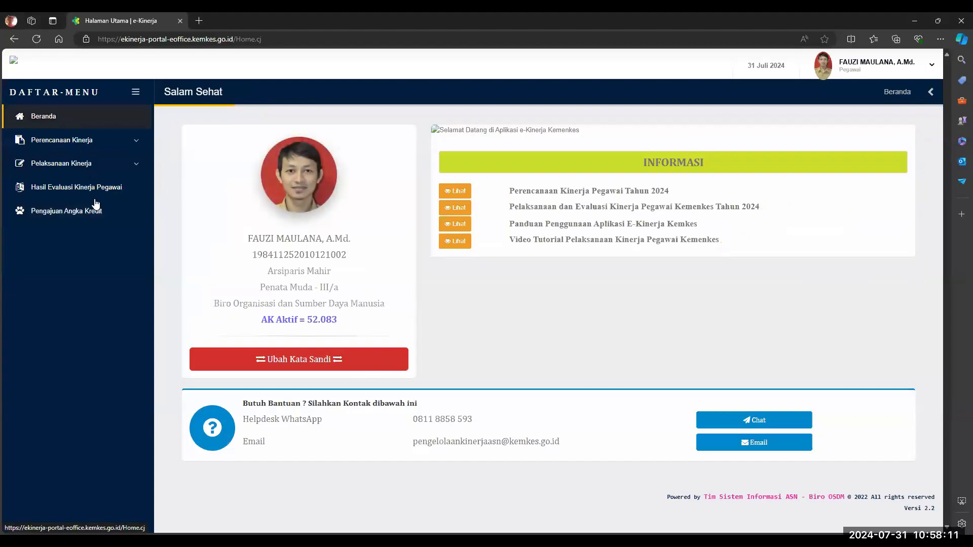
{"action": "left_click", "coordinate": [94, 212]}
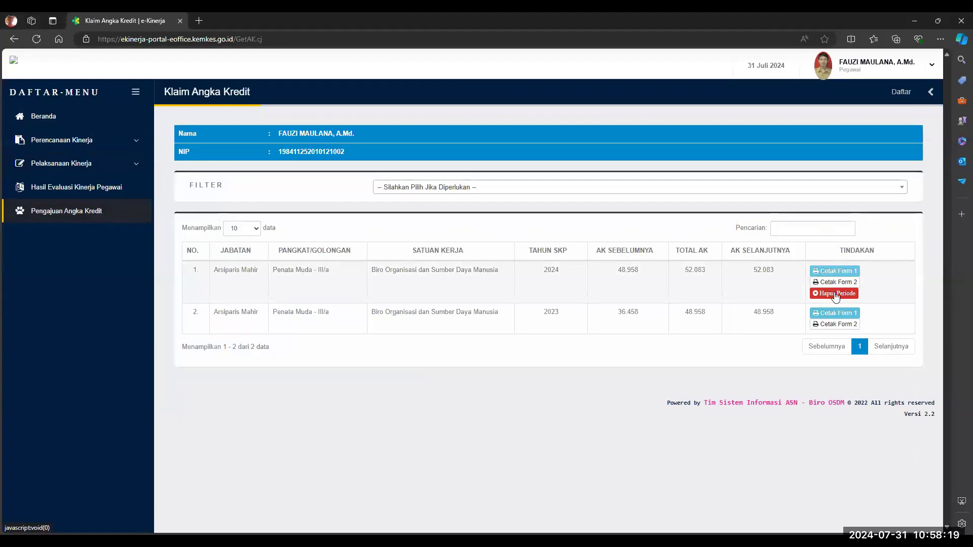
{"action": "left_click", "coordinate": [836, 294]}
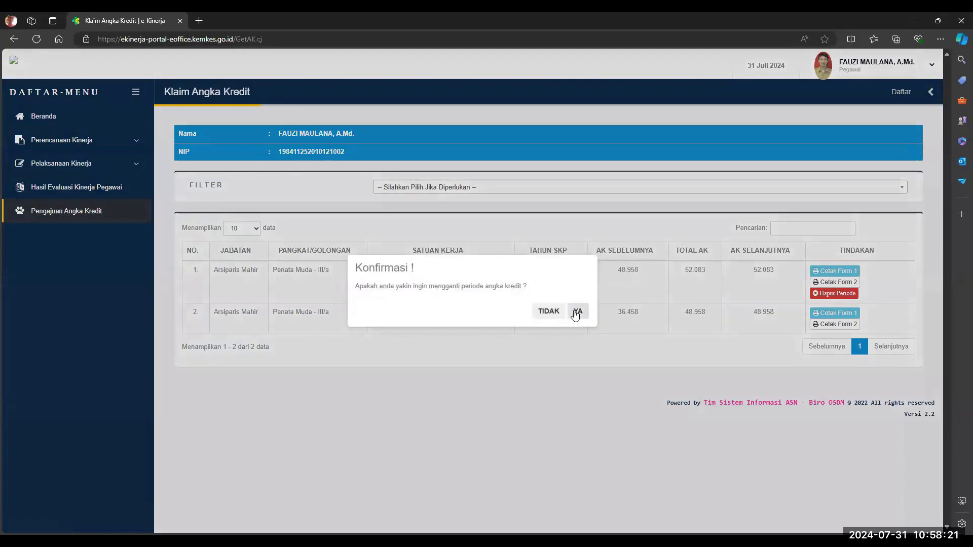
{"action": "left_click", "coordinate": [576, 312]}
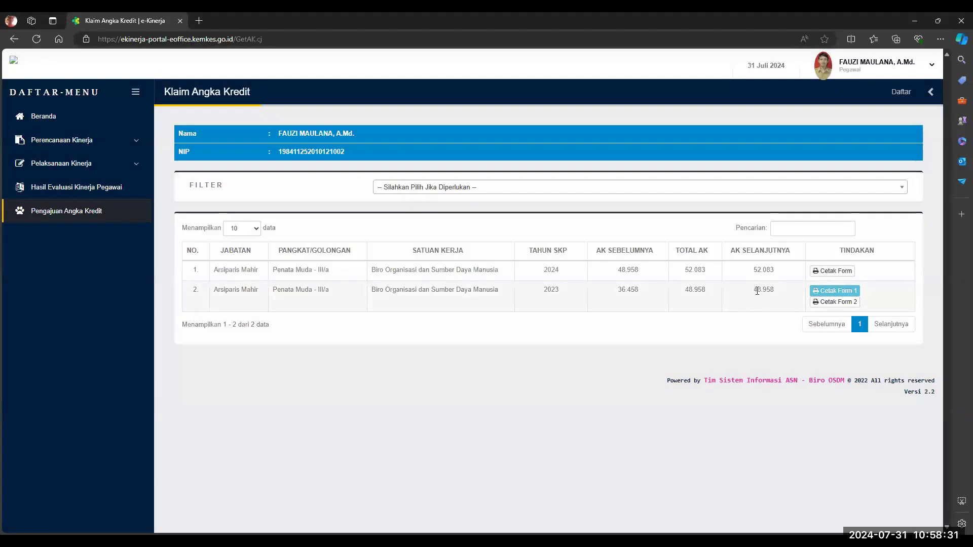
Compare the AK Selanjutnya values of the 2023 and 2024 claims in the list
{"action": "left_click_drag", "start_coordinate": [754, 291], "coordinate": [780, 292]}
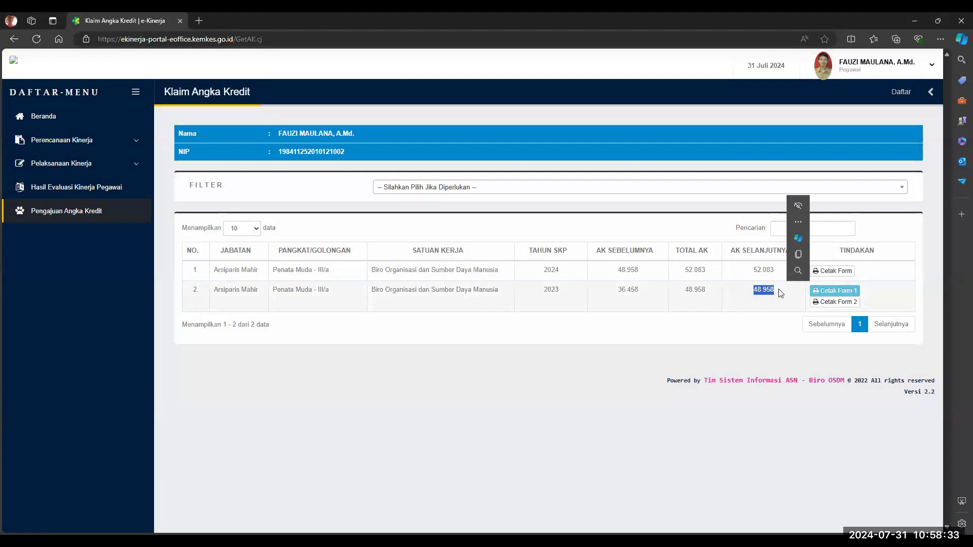
{"action": "left_click", "coordinate": [780, 293]}
{"action": "left_click_drag", "start_coordinate": [777, 294], "coordinate": [750, 289]}
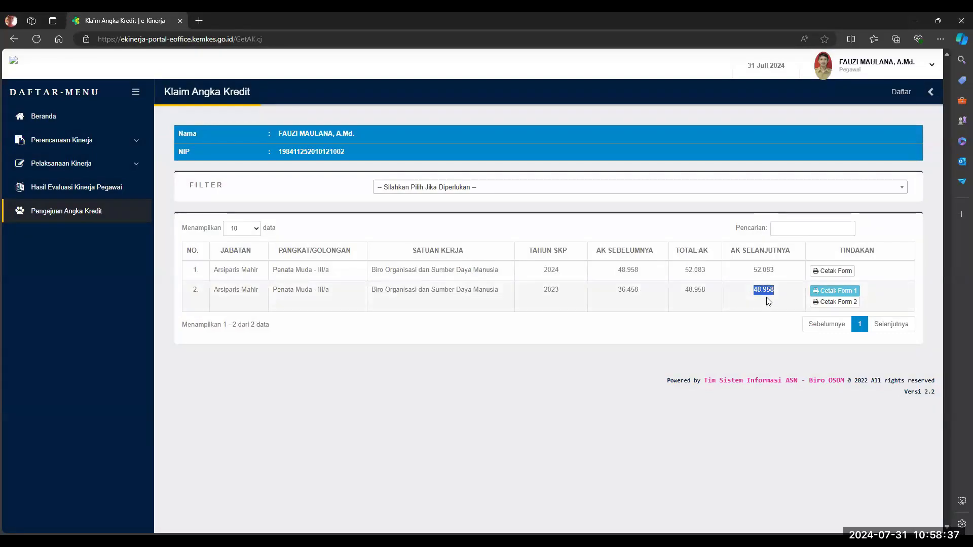
{"action": "left_click", "coordinate": [764, 300]}
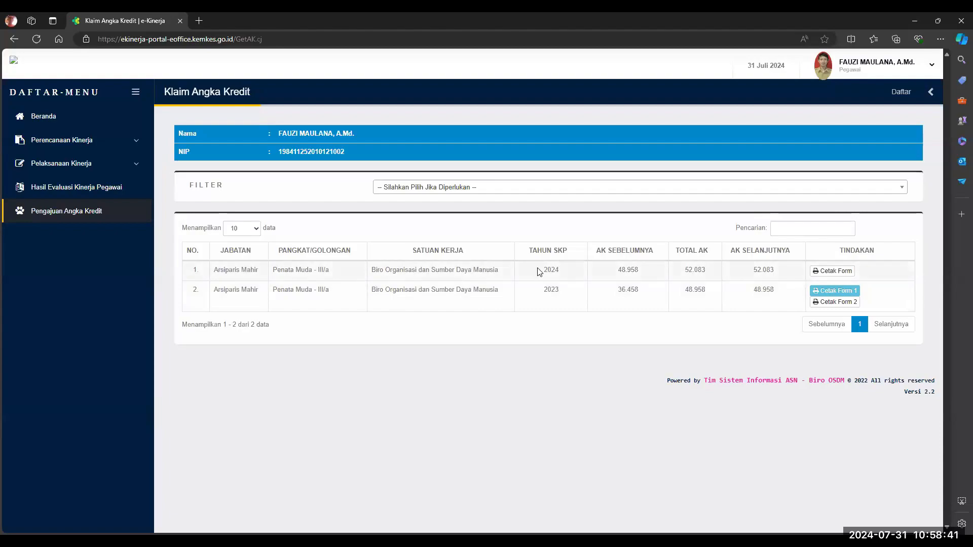
{"action": "left_click_drag", "start_coordinate": [546, 269], "coordinate": [561, 271]}
{"action": "left_click_drag", "start_coordinate": [753, 269], "coordinate": [776, 269]}
{"action": "left_click", "coordinate": [749, 278]}
{"action": "left_click_drag", "start_coordinate": [753, 269], "coordinate": [777, 274]}
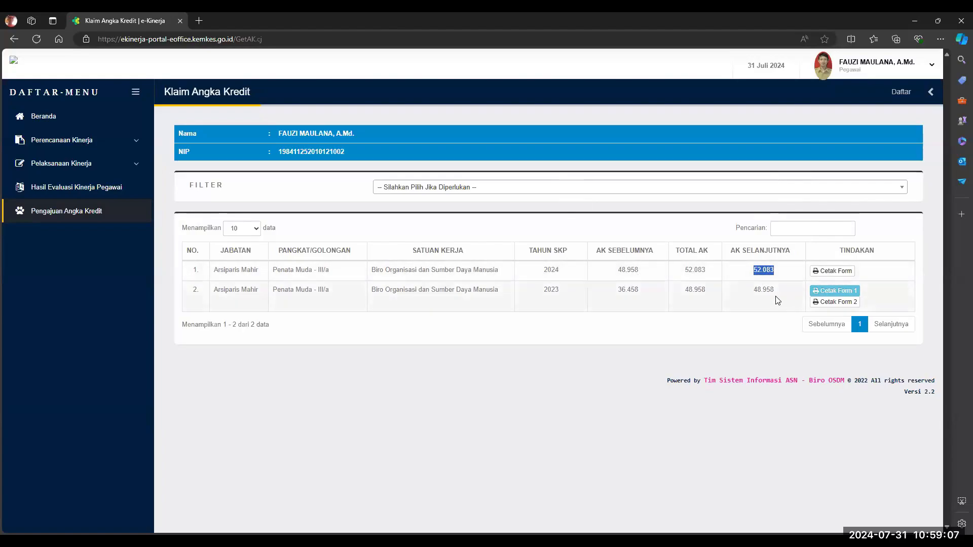
Set the Periode Penilaian for printing the 2024 claim to 2022 s/d 2024 and submit it
{"action": "left_click", "coordinate": [830, 272]}
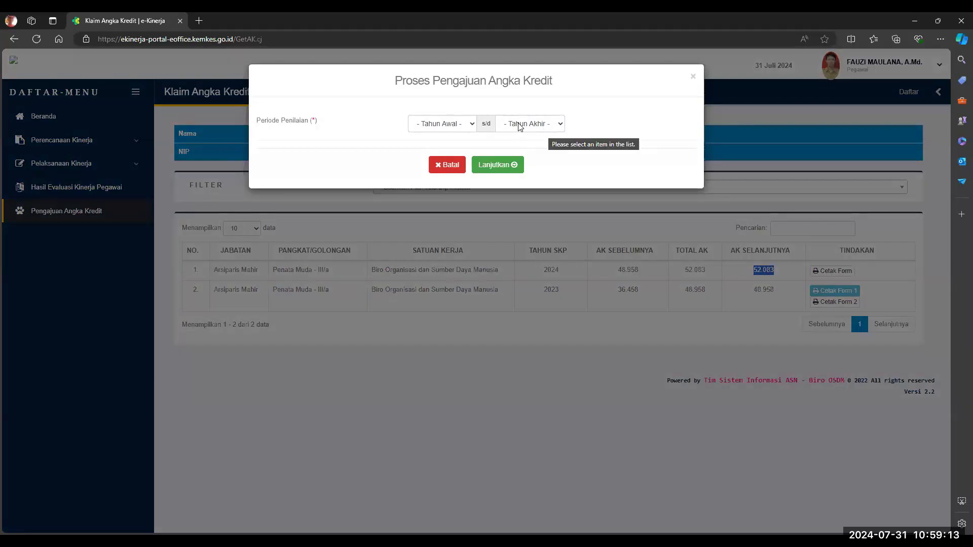
{"action": "left_click", "coordinate": [439, 130]}
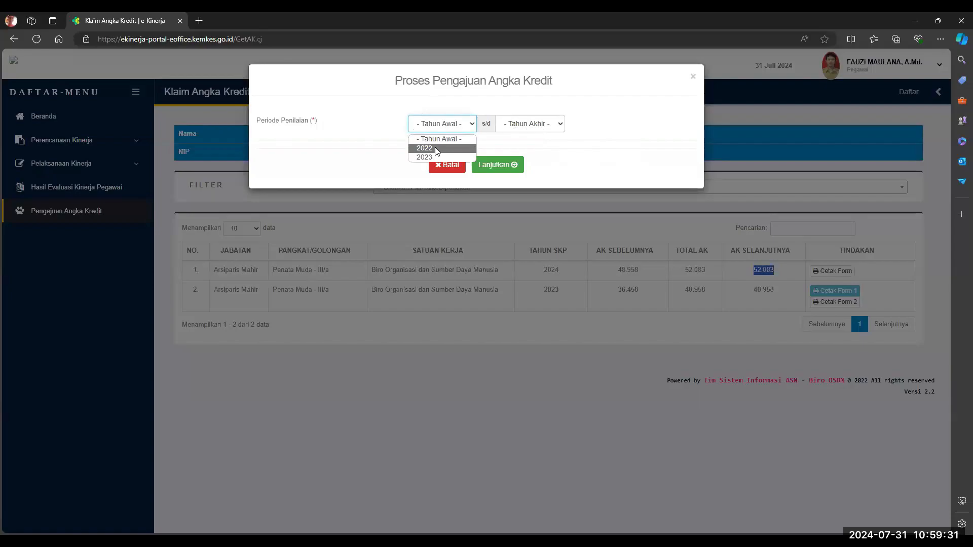
{"action": "left_click", "coordinate": [435, 148]}
{"action": "left_click", "coordinate": [527, 127]}
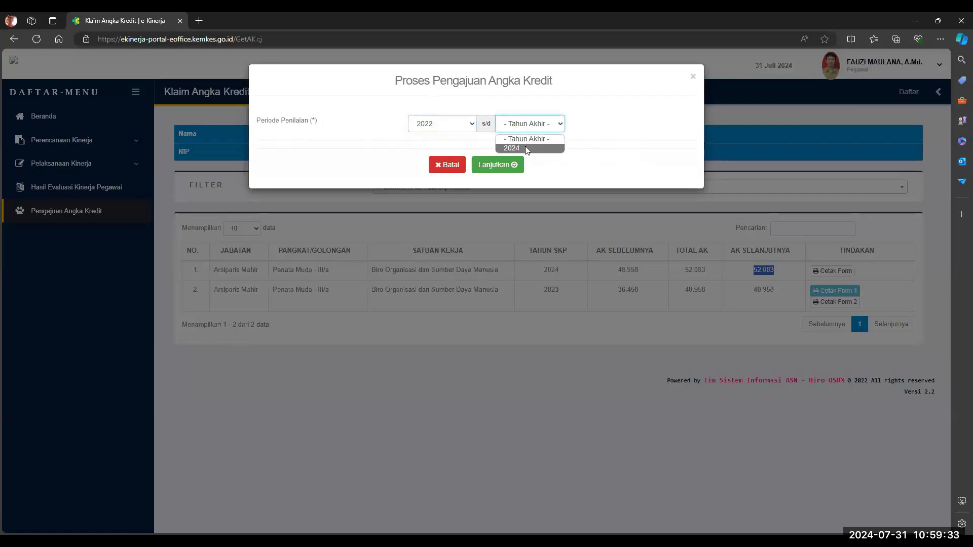
{"action": "left_click", "coordinate": [525, 147]}
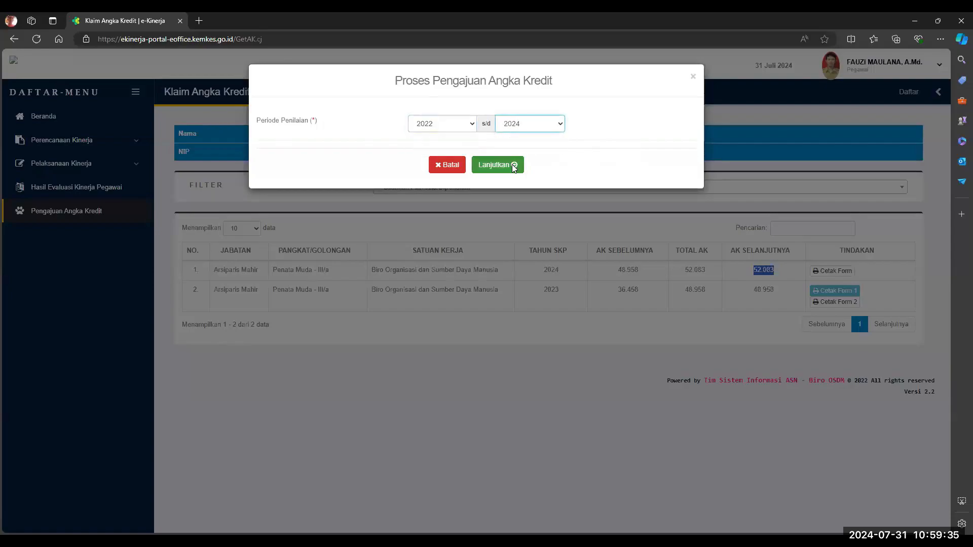
{"action": "left_click", "coordinate": [512, 164]}
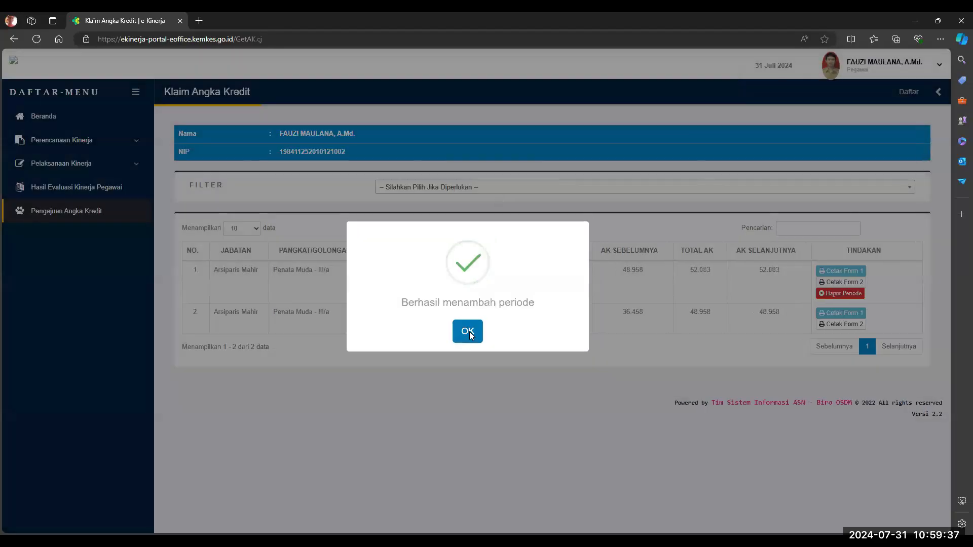
{"action": "left_click", "coordinate": [467, 331]}
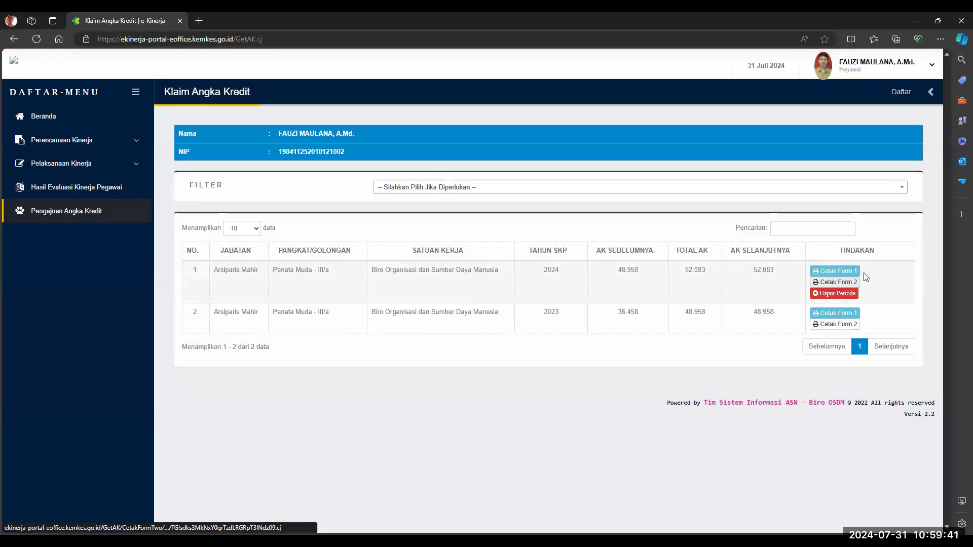
View the 2023 and 2024 versions of Form 1 for the 2024 claim, checking the months and credit earned, and close the form chooser
{"action": "left_click", "coordinate": [841, 271]}
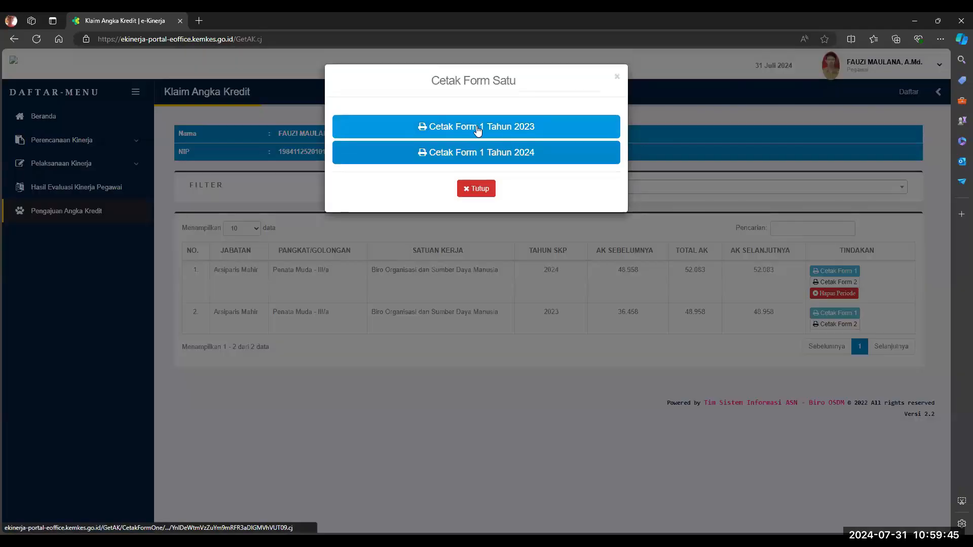
{"action": "left_click", "coordinate": [460, 142]}
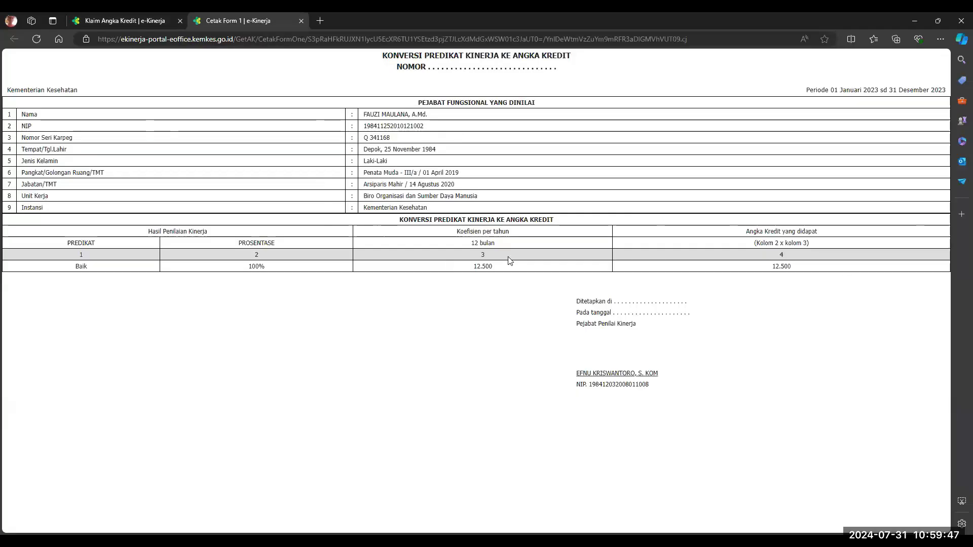
{"action": "left_click", "coordinate": [140, 14]}
{"action": "left_click", "coordinate": [496, 155]}
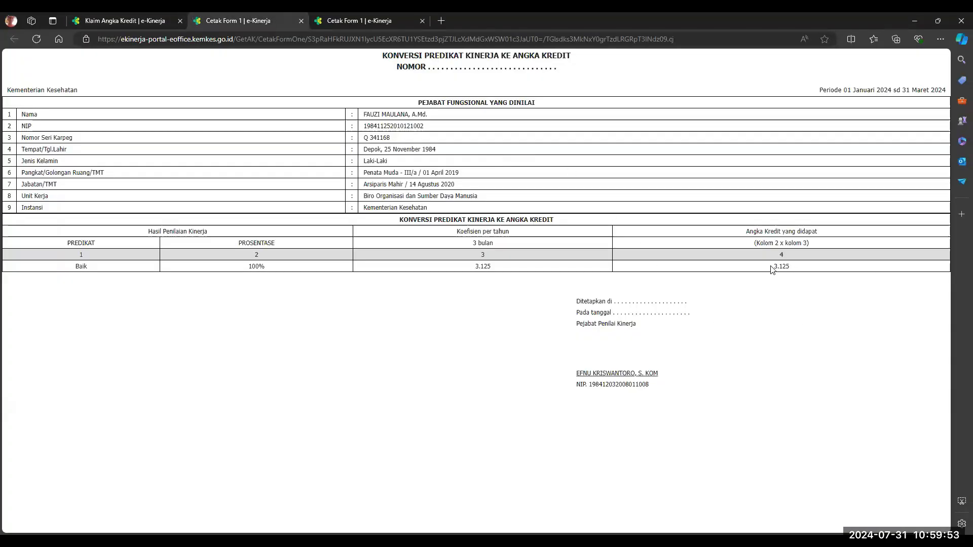
{"action": "left_click_drag", "start_coordinate": [772, 267], "coordinate": [793, 270]}
{"action": "left_click_drag", "start_coordinate": [473, 244], "coordinate": [498, 247]}
{"action": "left_click", "coordinate": [127, 20]}
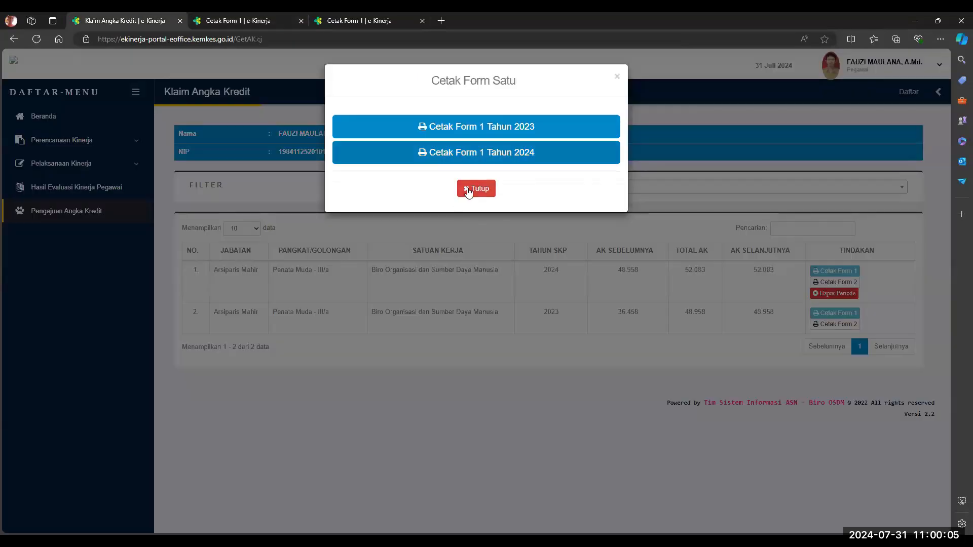
{"action": "left_click", "coordinate": [467, 191]}
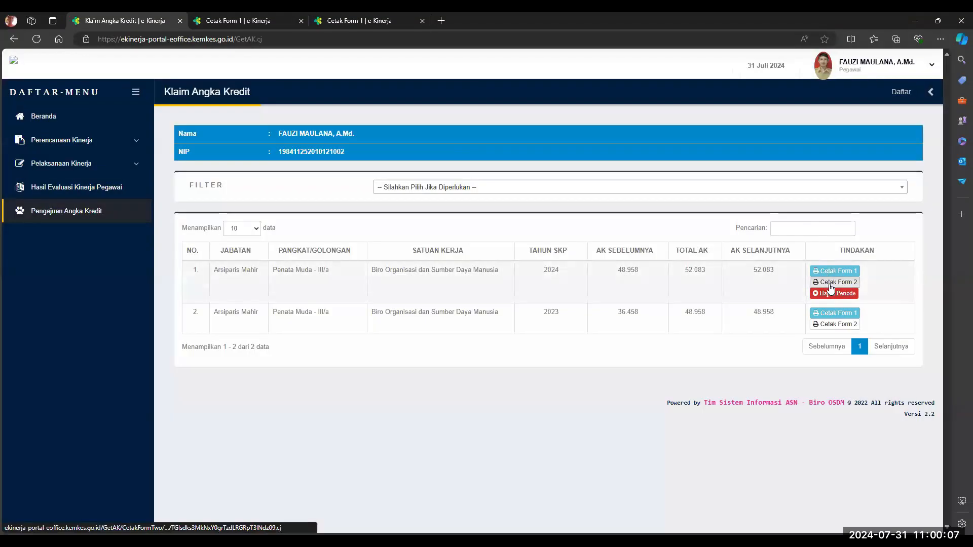
Open Form 2 of the 2024 claim and check the Angka Kredit for 2022, 2023 and 2024 and their total
{"action": "left_click", "coordinate": [830, 282]}
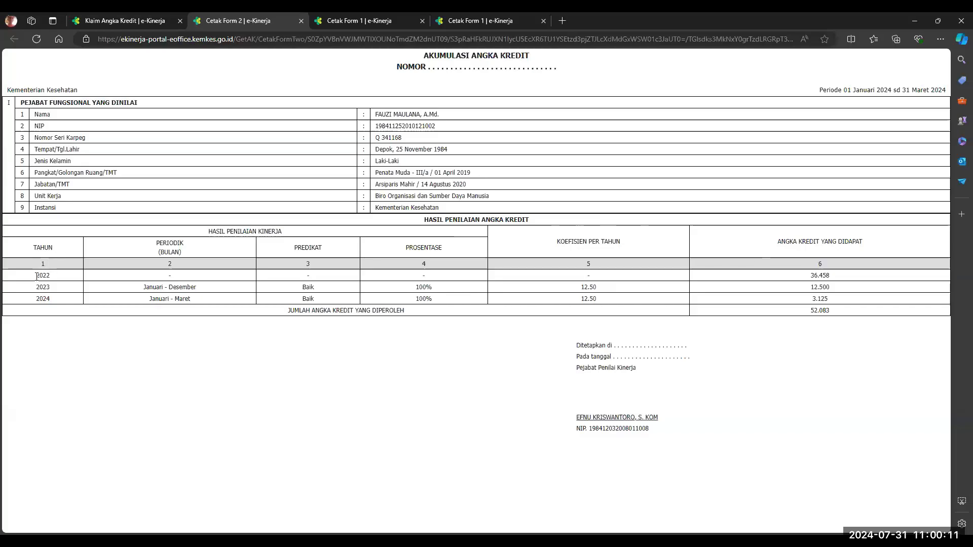
{"action": "left_click_drag", "start_coordinate": [31, 282], "coordinate": [92, 280]}
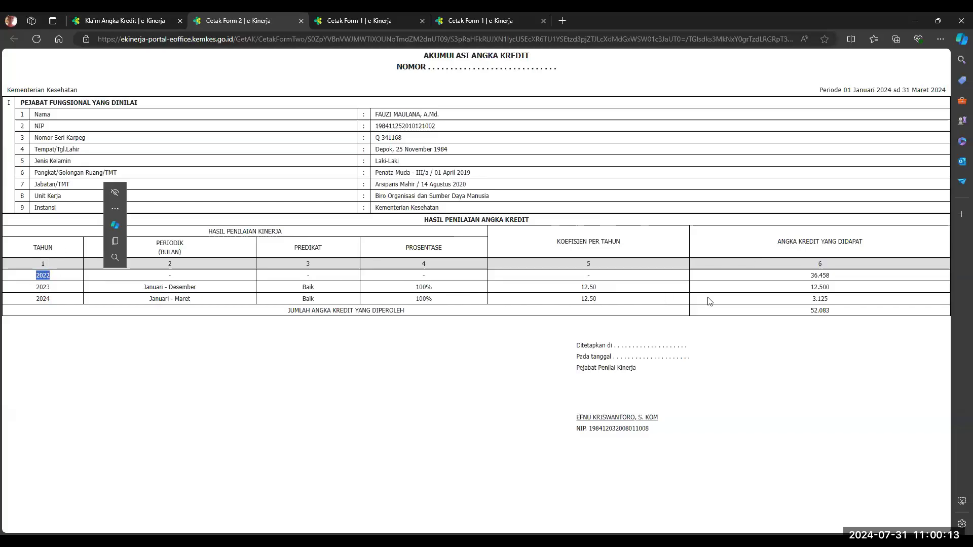
{"action": "left_click_drag", "start_coordinate": [804, 278], "coordinate": [846, 282]}
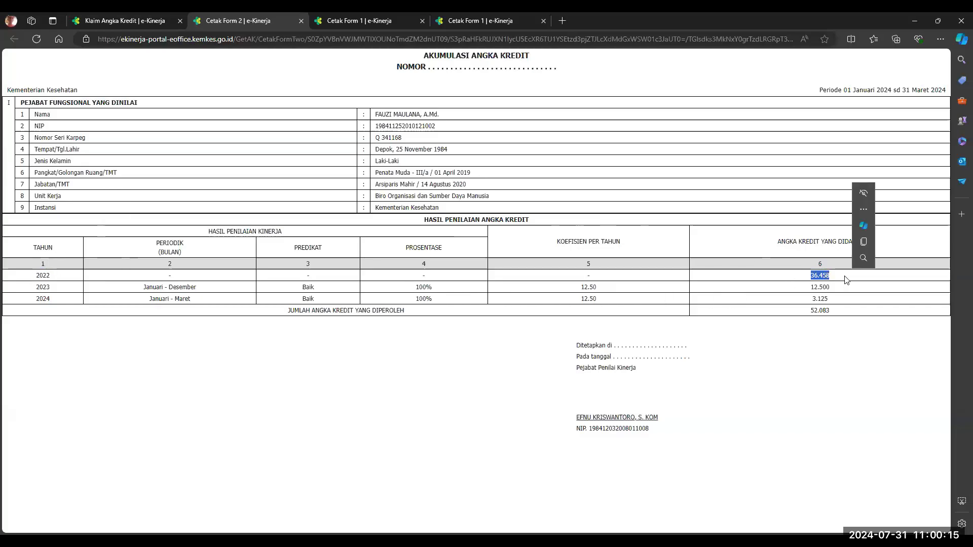
{"action": "left_click", "coordinate": [836, 280]}
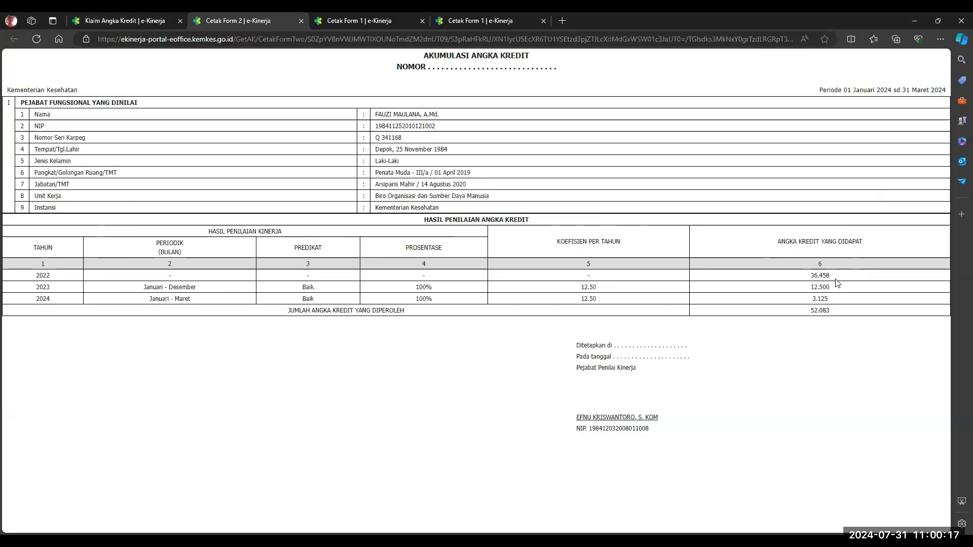
{"action": "double_click", "coordinate": [835, 280]}
{"action": "left_click", "coordinate": [808, 296]}
{"action": "left_click_drag", "start_coordinate": [809, 290], "coordinate": [833, 291]}
{"action": "left_click", "coordinate": [835, 295]}
{"action": "left_click_drag", "start_coordinate": [810, 300], "coordinate": [813, 320]}
{"action": "left_click", "coordinate": [850, 315]}
{"action": "left_click", "coordinate": [810, 318]}
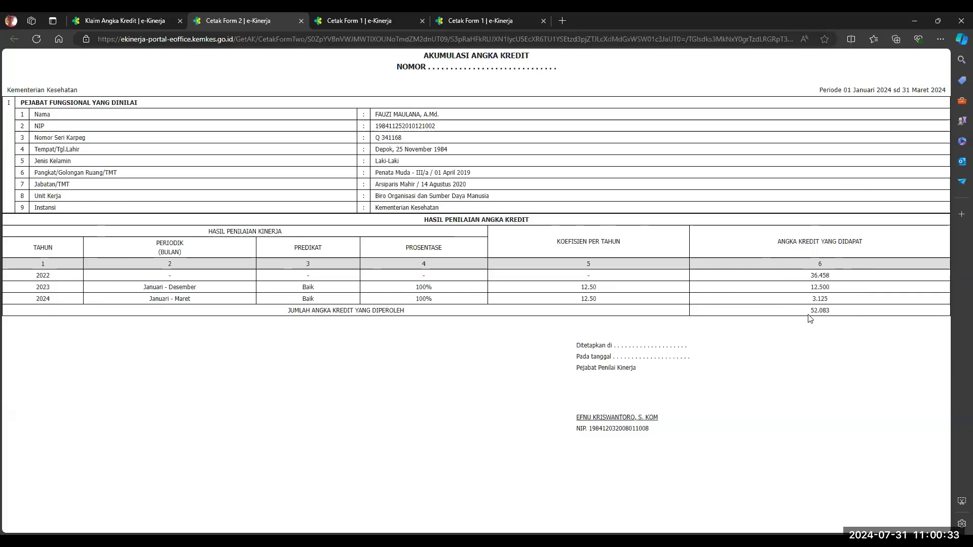